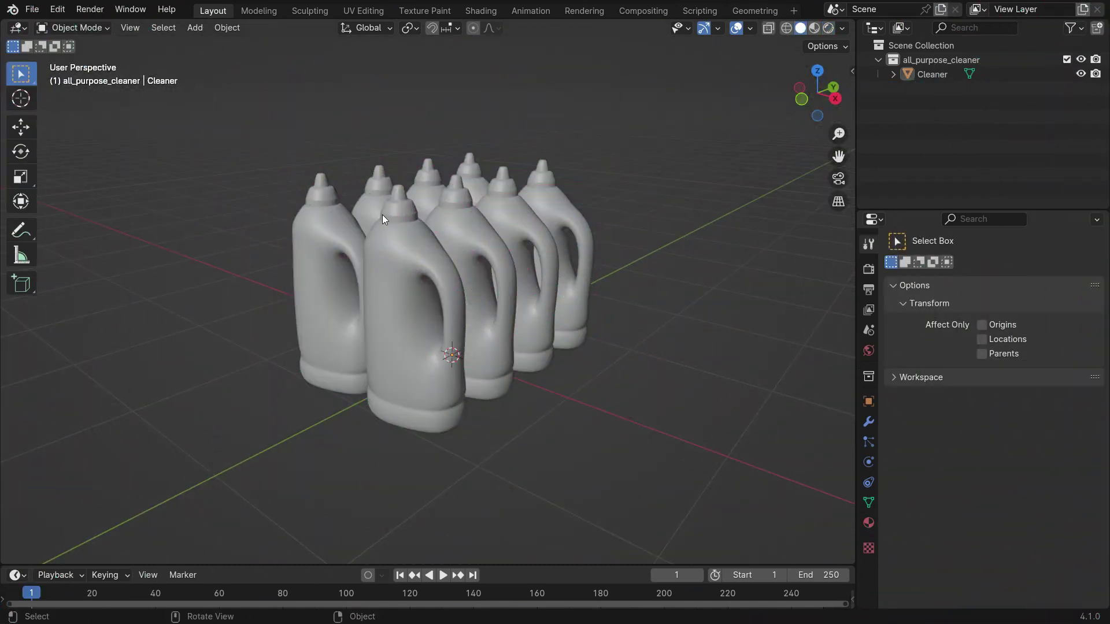
- Add a cube and view the scene in wireframe from the right side
click(195, 27)
mouse_move(269, 44)
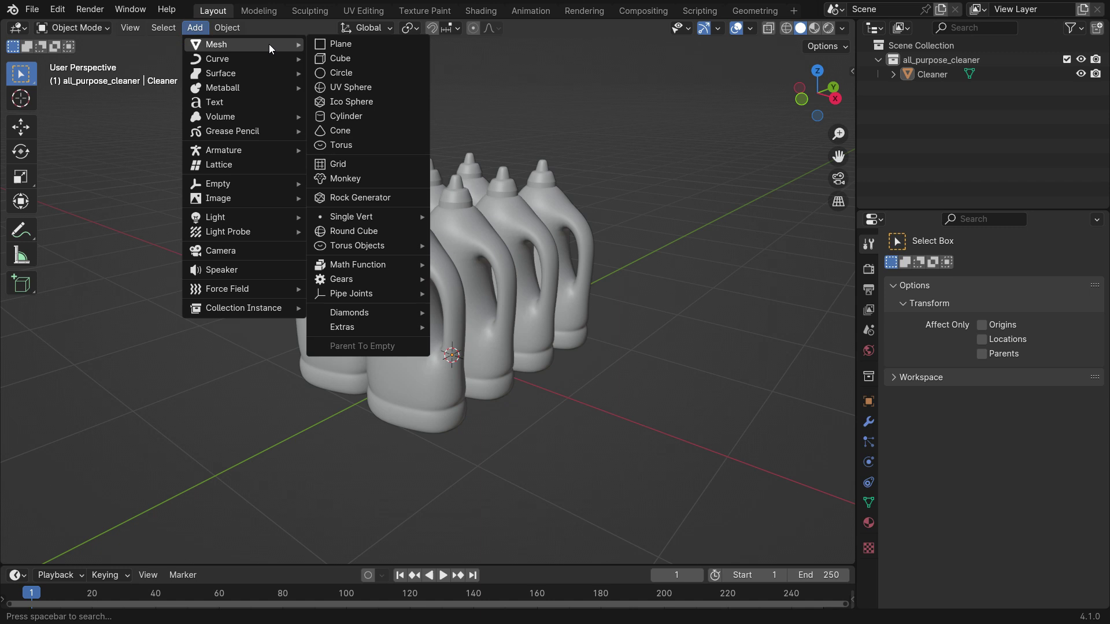
click(395, 58)
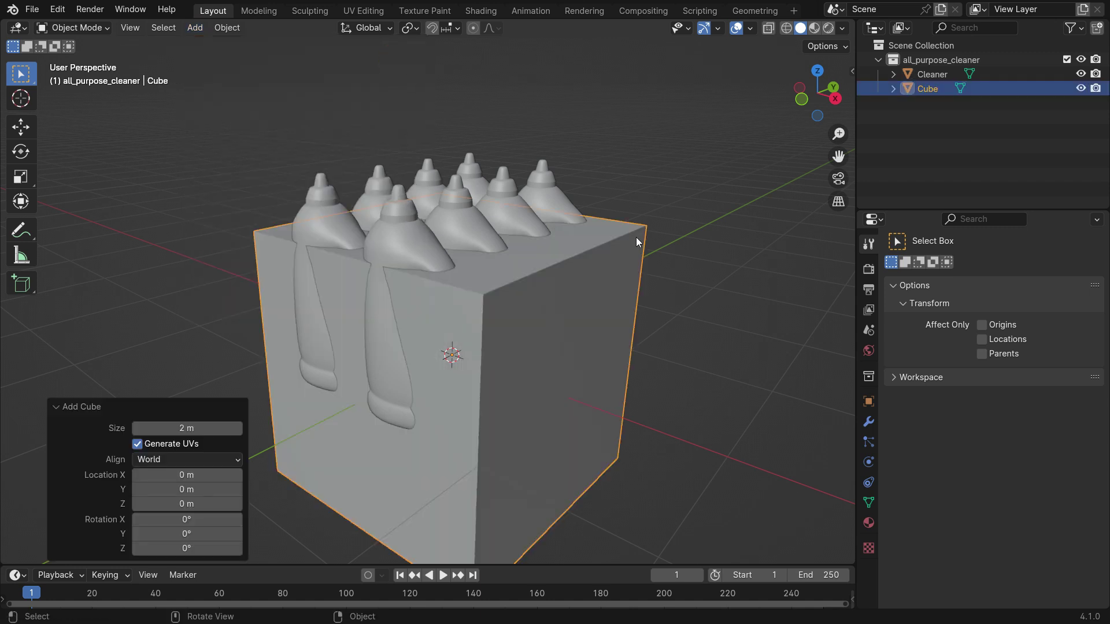
key(z)
click(569, 244)
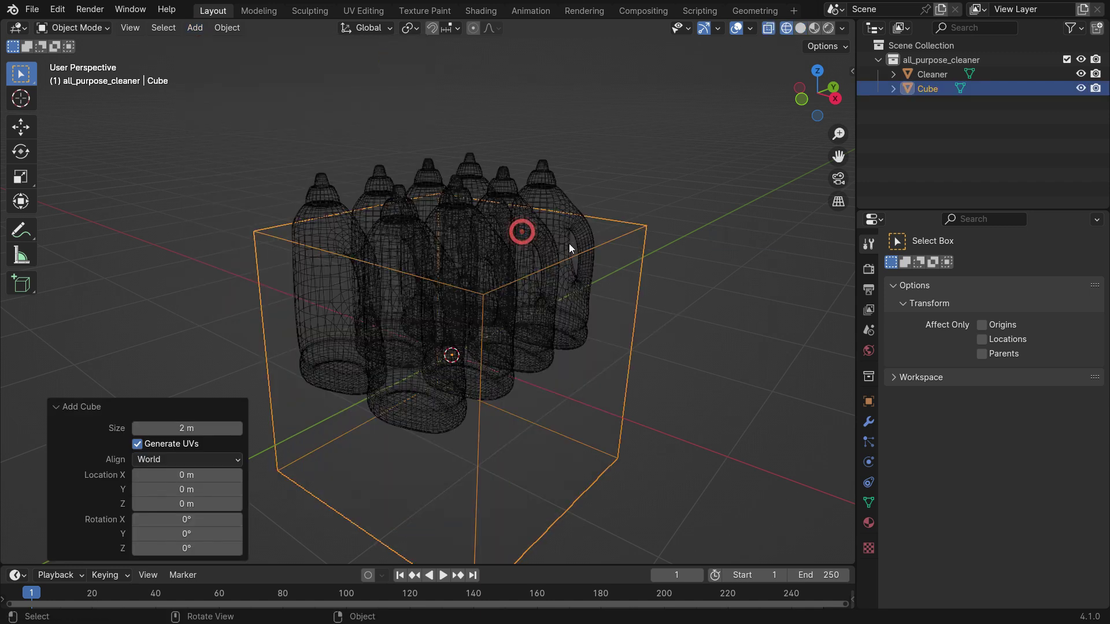
key(KP_3)
- Raise the cube 0.68234 m and scale it to 1.174 Y and 0.842 Z around the bottles
key(g)
key(z)
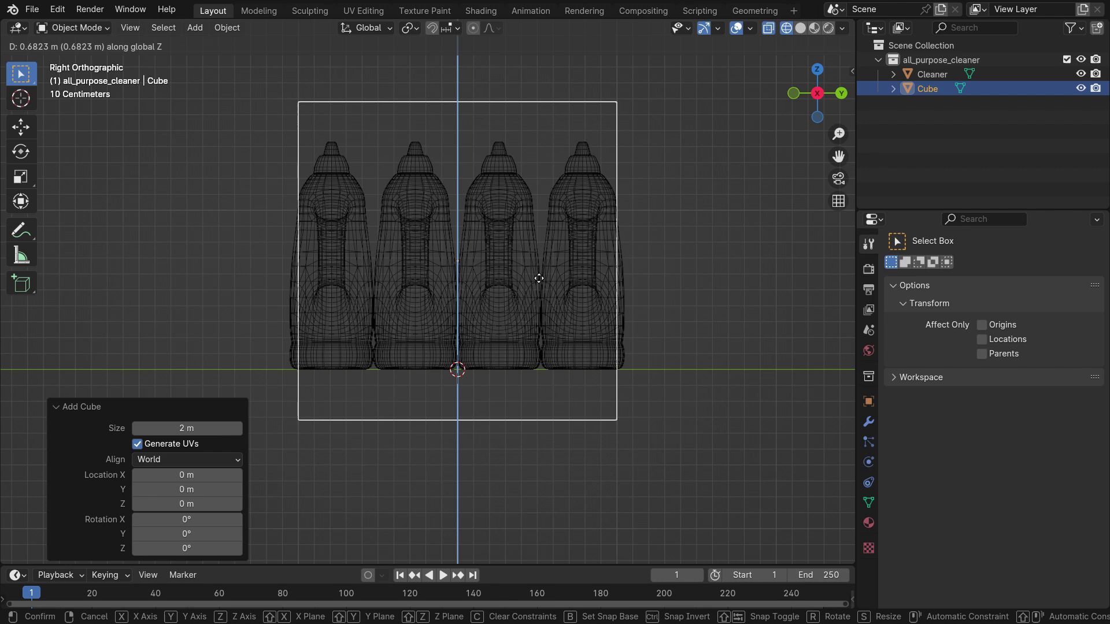
click(539, 278)
key(s)
key(y)
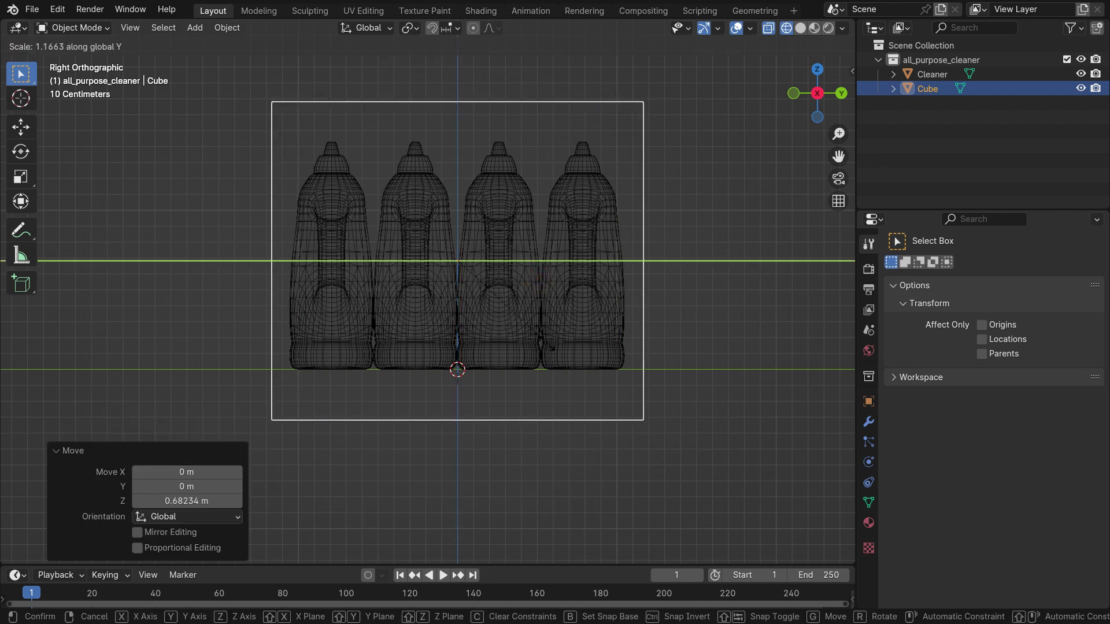
click(568, 359)
key(s)
key(z)
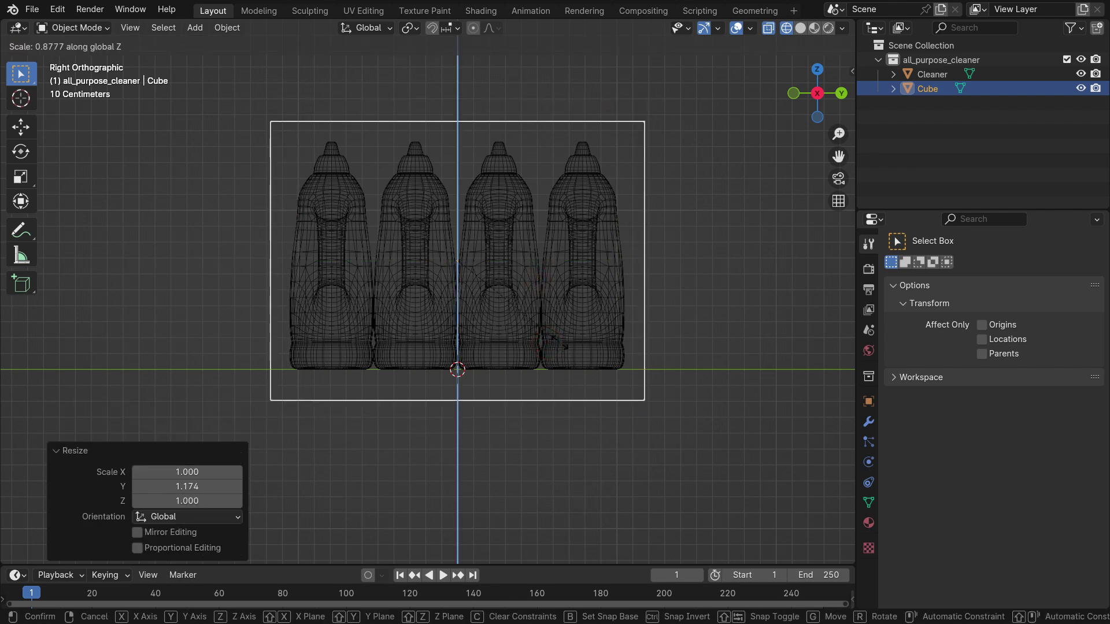
click(557, 337)
middle_drag(557, 337, 711, 281)
key(ctrl+a)
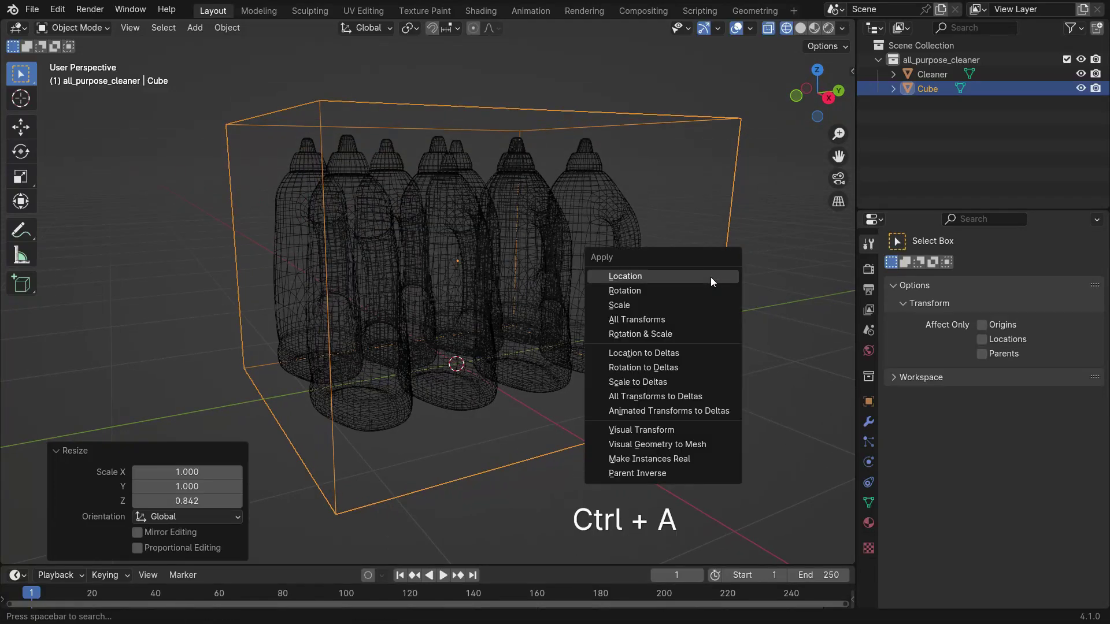
- Apply the cube's scale, then subdivide its mesh with 20 cuts in Edit Mode
click(701, 306)
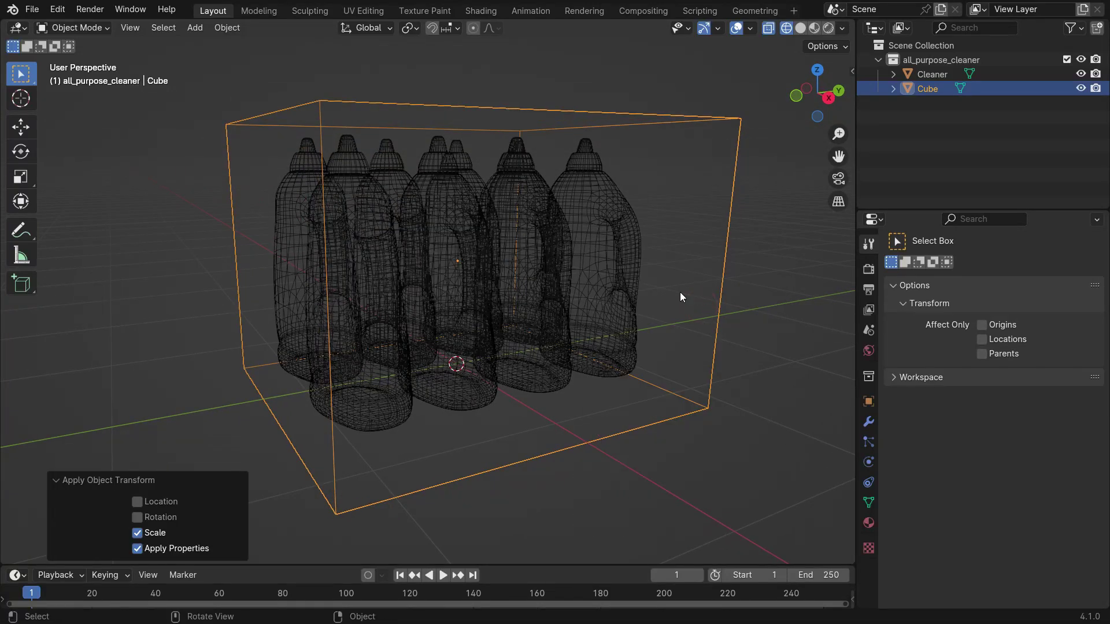
key(Tab)
right_click(668, 248)
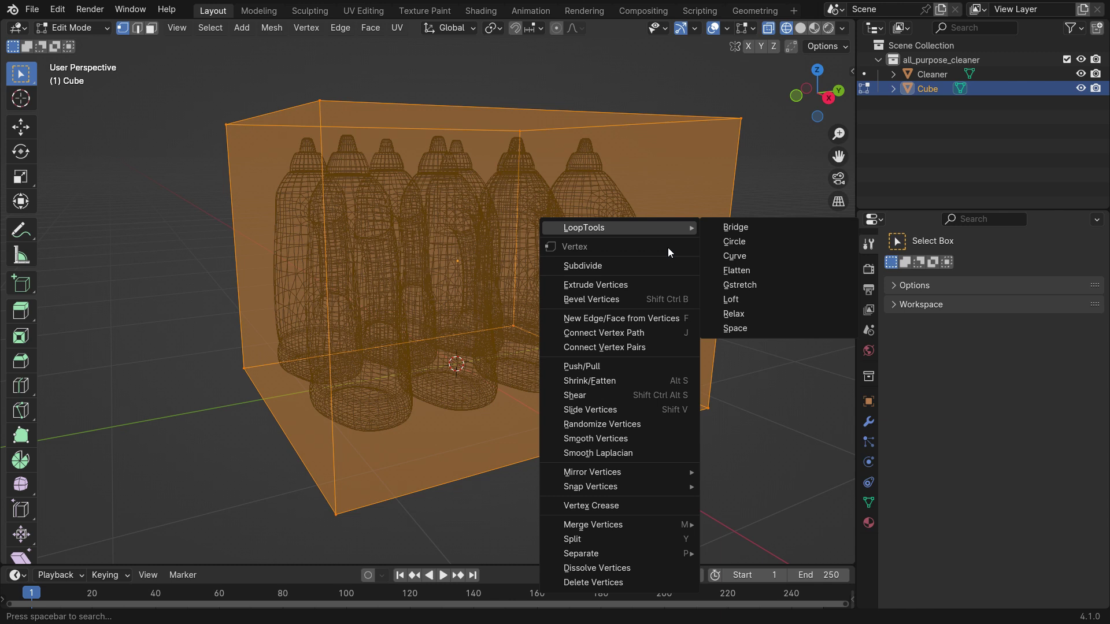
click(637, 271)
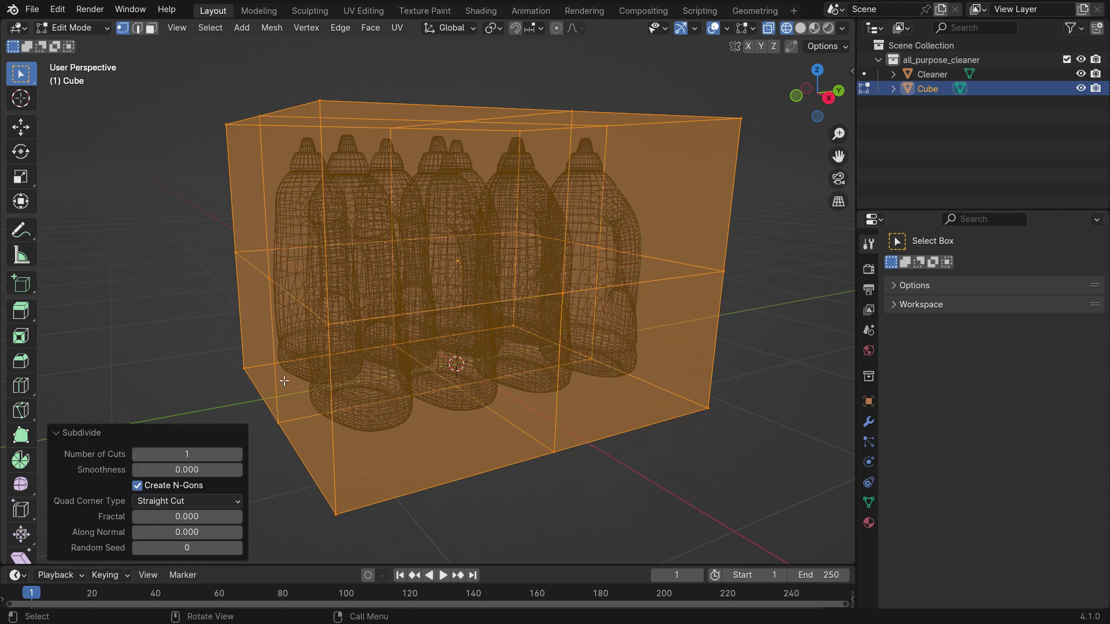
click(205, 454)
text(20)
key(Return)
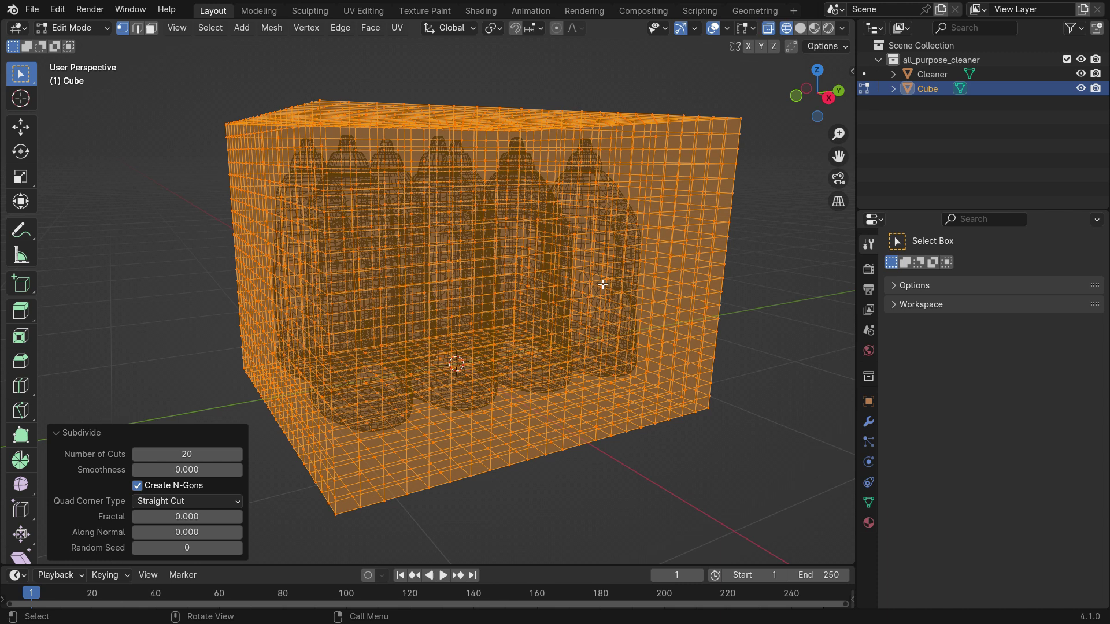
key(Tab)
- Switch to solid shading and give the box a Shrinkwrap modifier targeting Cleaner
key(z)
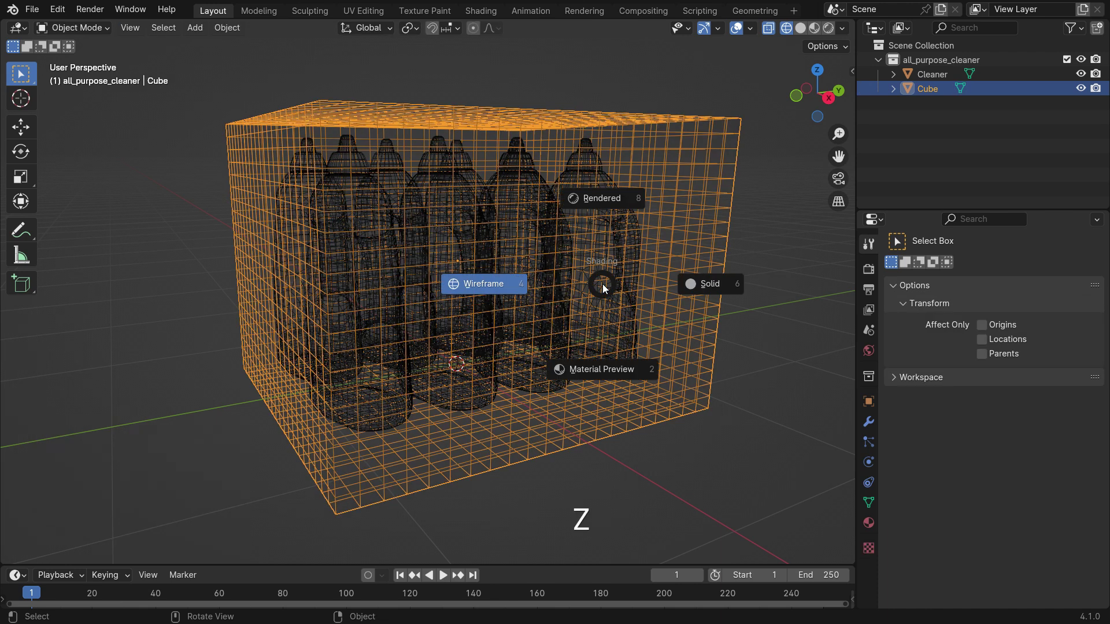
click(712, 286)
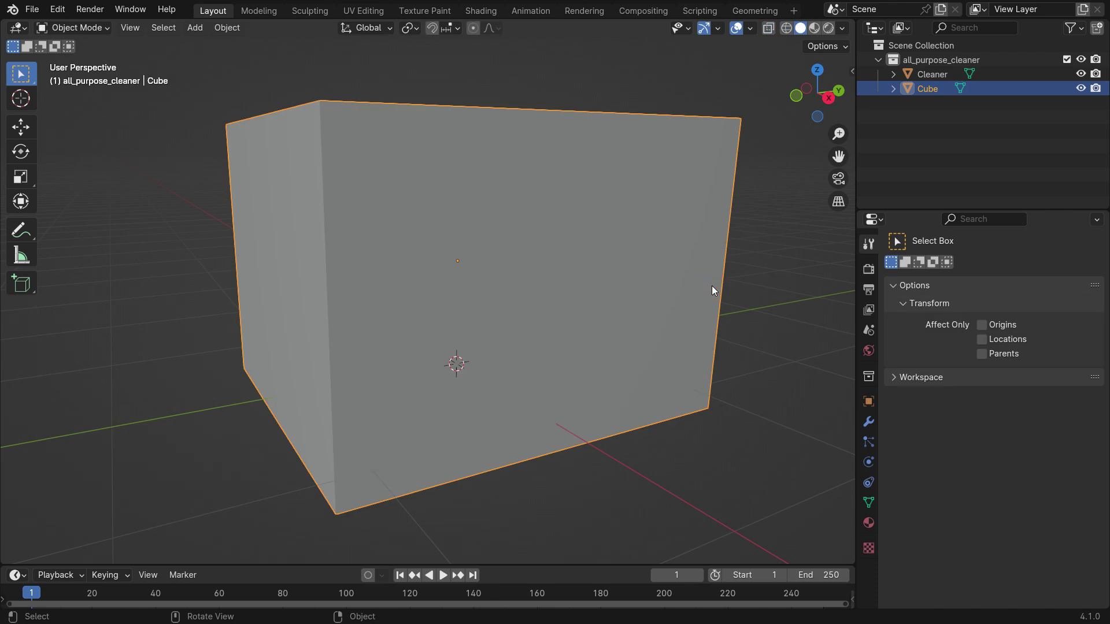
click(869, 421)
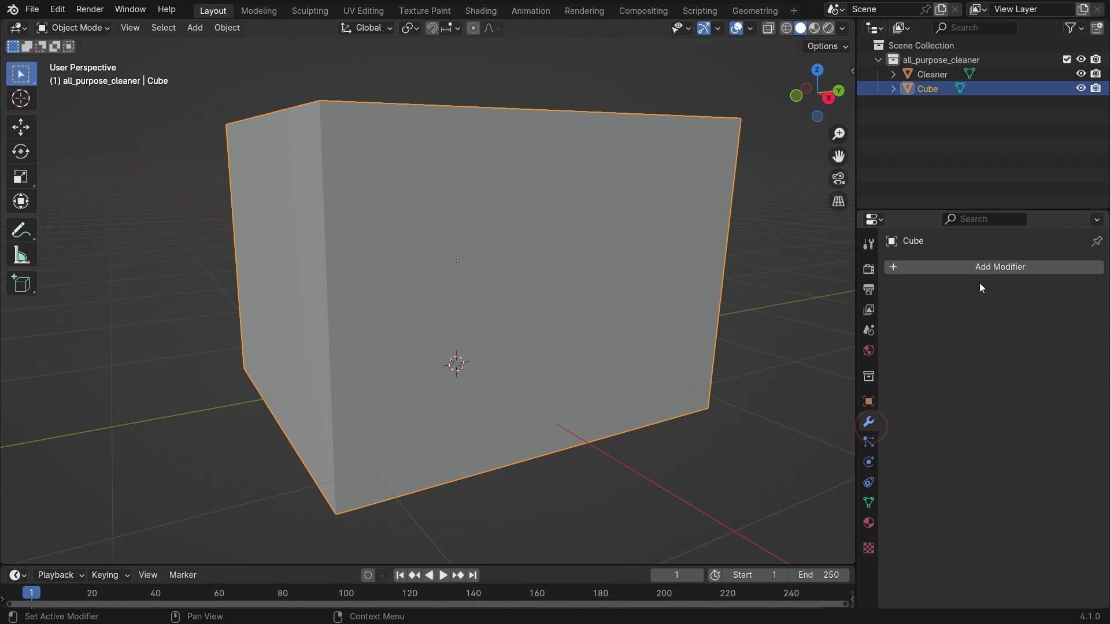
click(984, 269)
text(s)
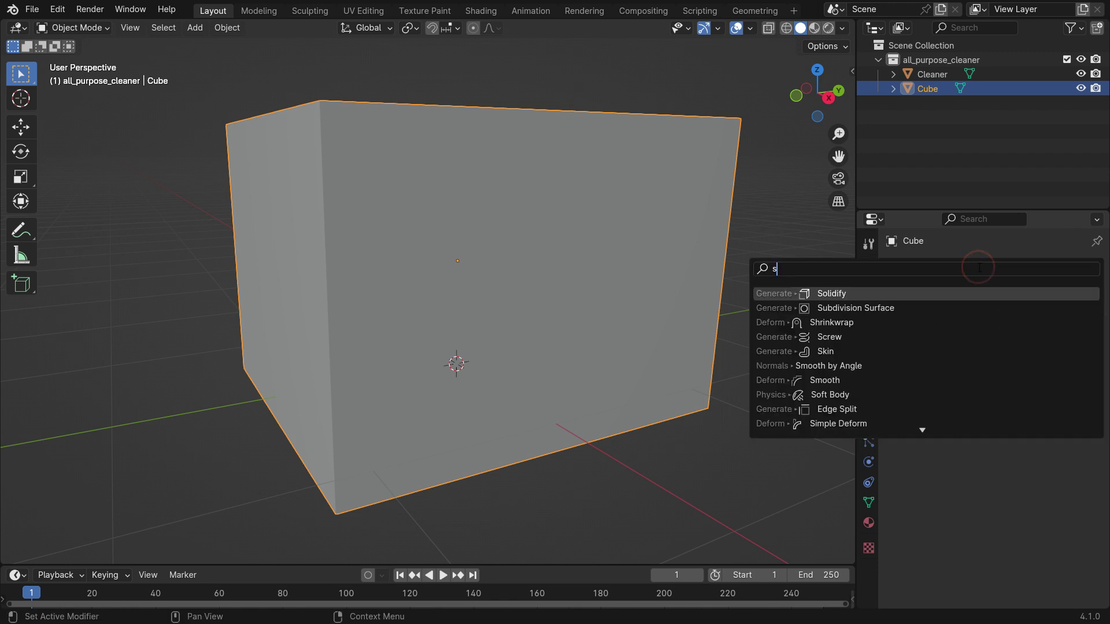
text(hri)
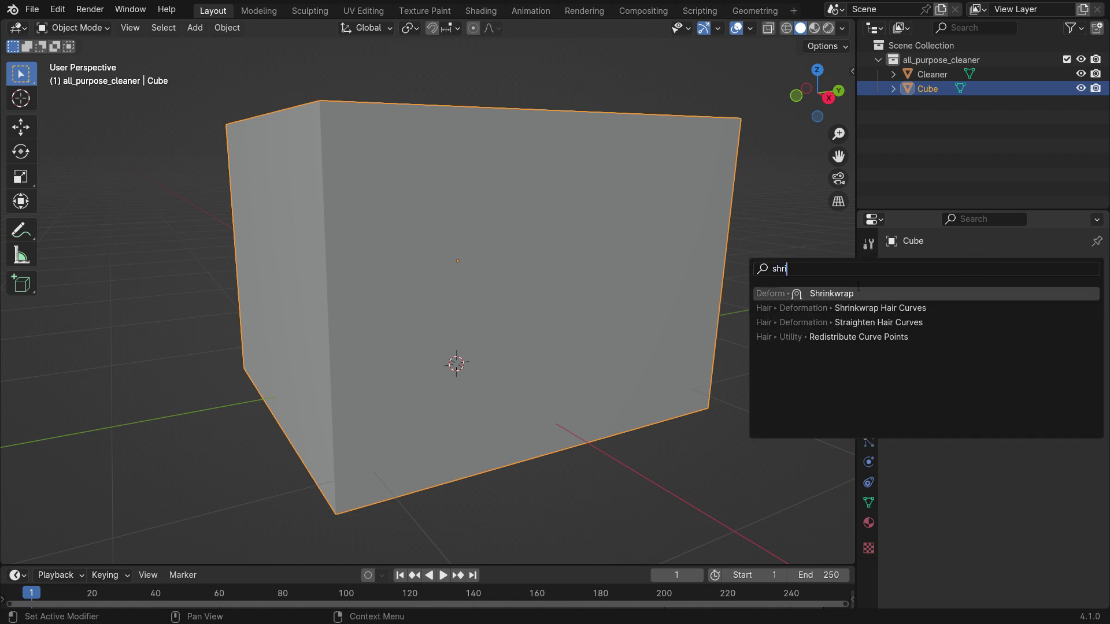
click(857, 293)
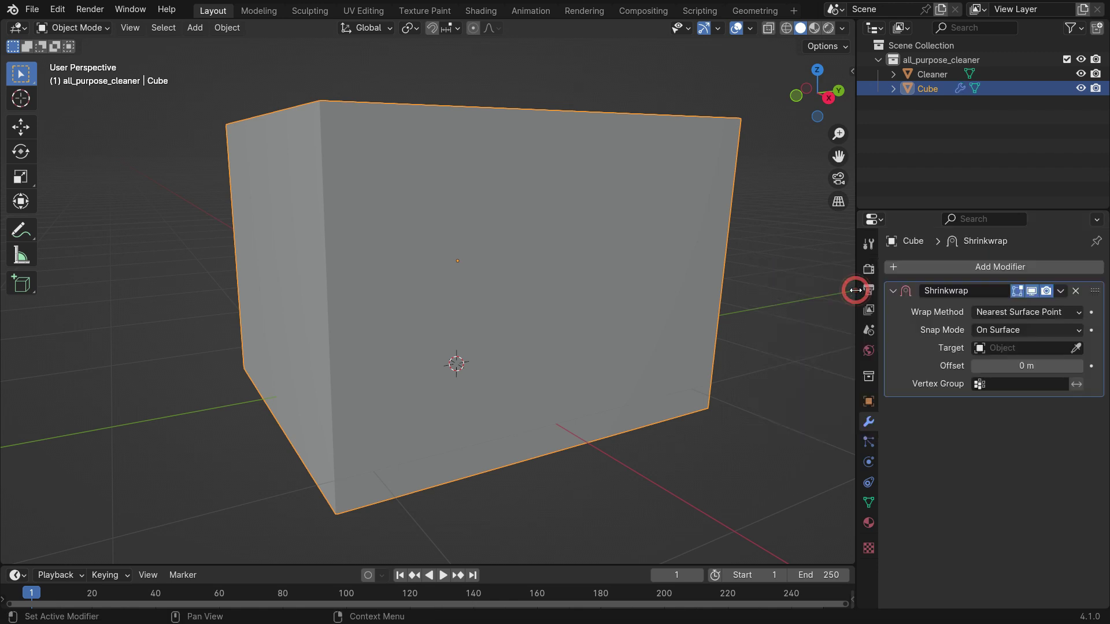
click(1009, 353)
click(983, 371)
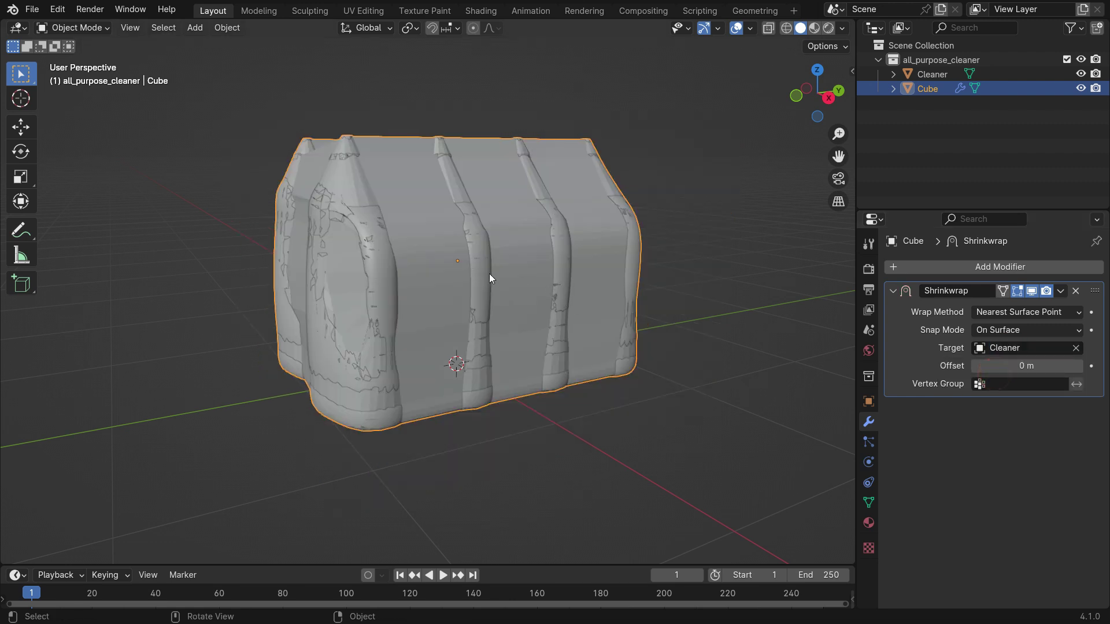
mouse_move(489, 279)
middle_down()
mouse_move(496, 298)
mouse_move(637, 310)
mouse_move(672, 292)
mouse_move(495, 283)
mouse_move(490, 263)
middle_up()
- In Material Preview, set the Shrinkwrap offset to 0.01 m
key(z)
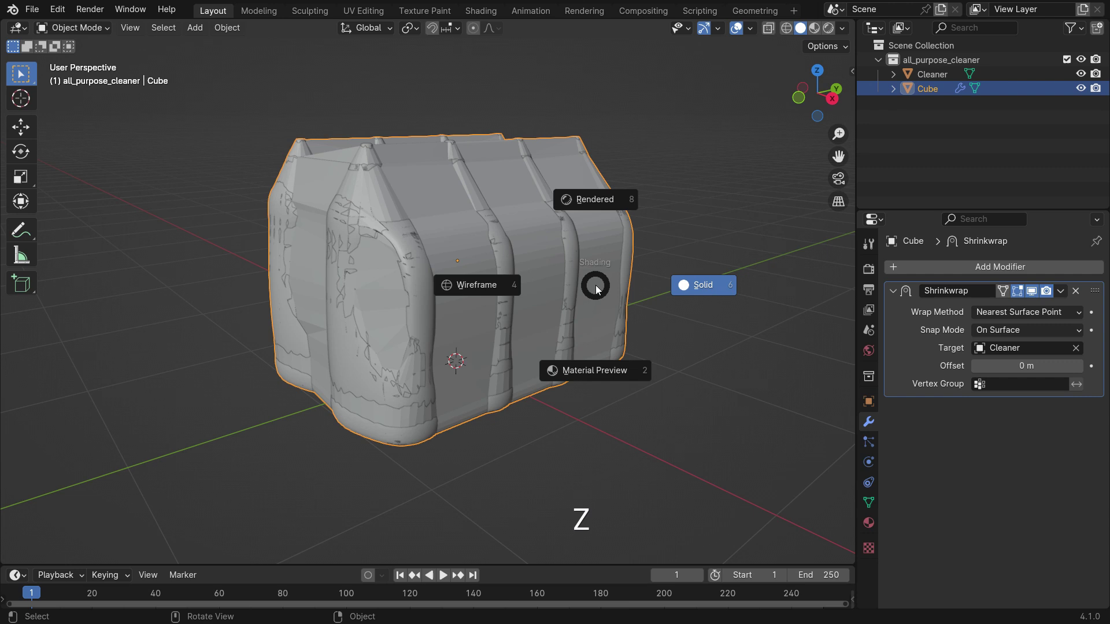
click(596, 367)
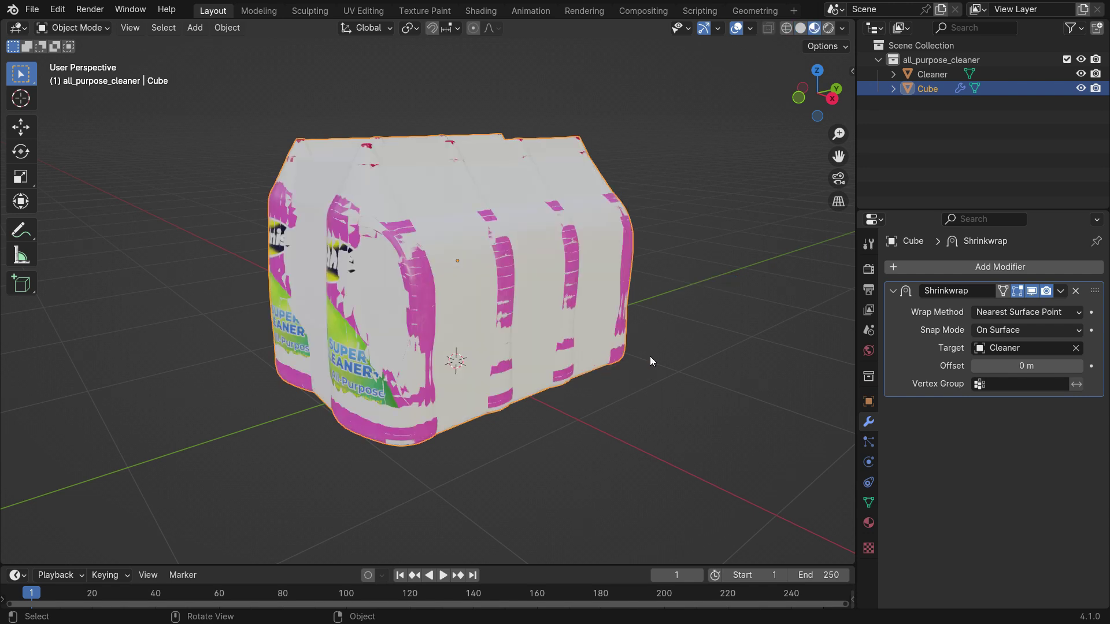
mouse_move(1023, 365)
mouse_down()
mouse_move(1032, 366)
mouse_move(1009, 366)
mouse_up()
click(1009, 364)
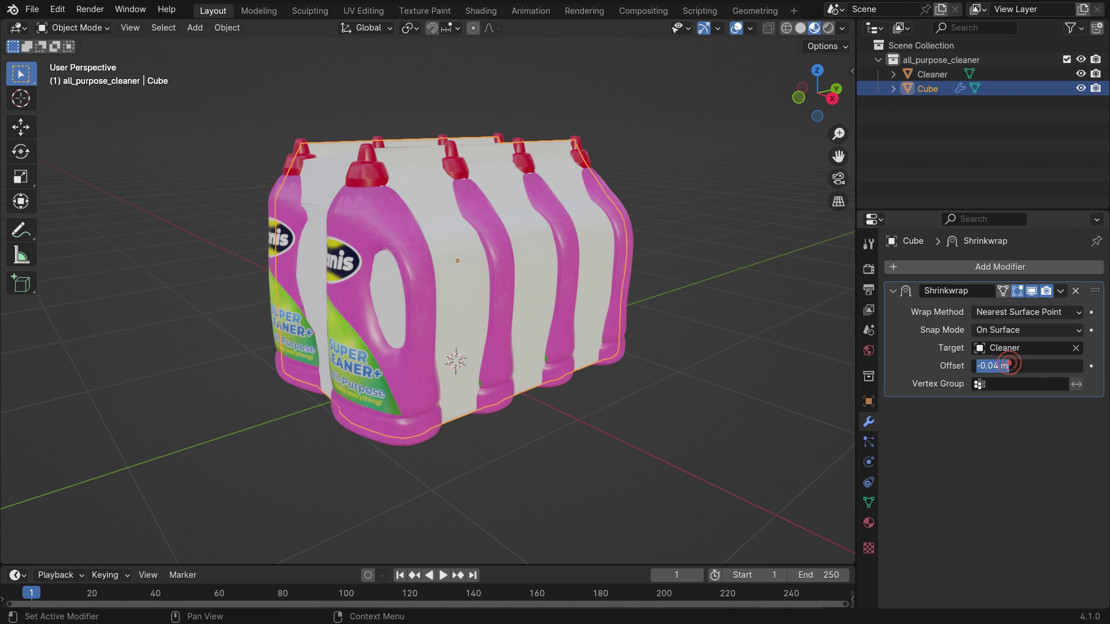
text(0.01)
key(Return)
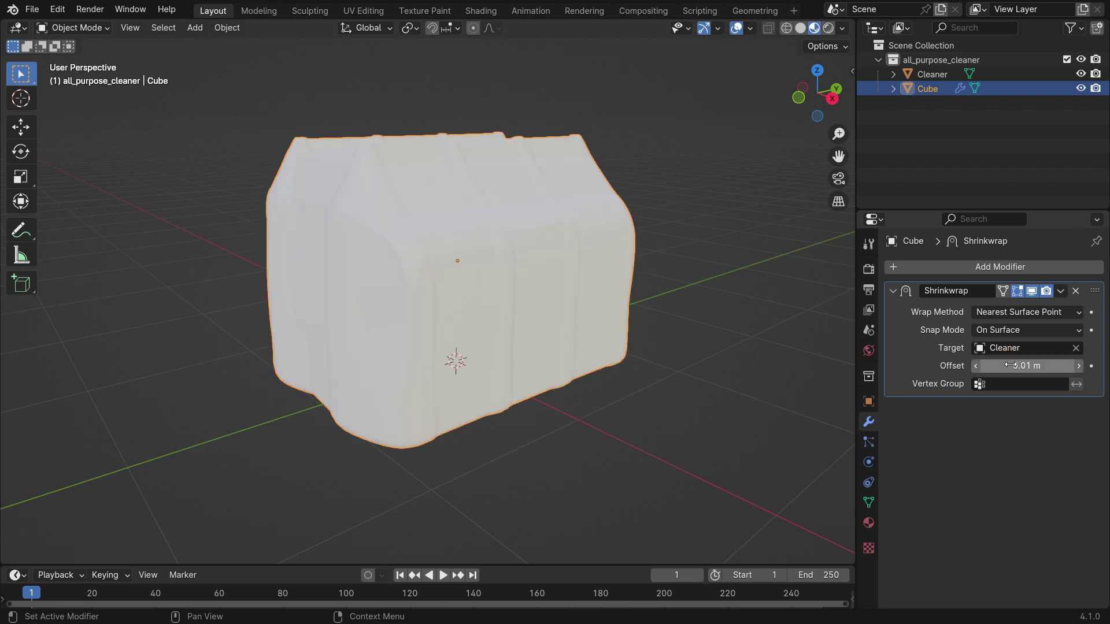
mouse_move(534, 219)
middle_down()
mouse_move(379, 216)
mouse_move(504, 232)
middle_up()
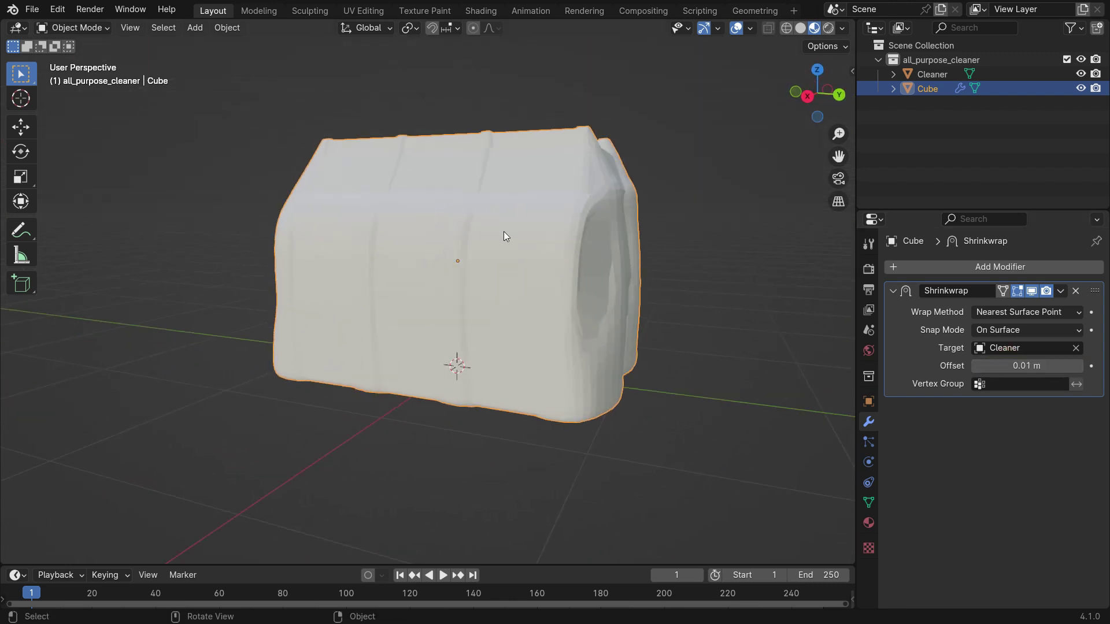
- Return to solid shading and shade the wrap smooth
key(z)
click(633, 230)
mouse_move(633, 230)
middle_down()
mouse_move(573, 272)
mouse_move(551, 272)
mouse_move(595, 241)
mouse_move(585, 219)
middle_up()
right_click(586, 221)
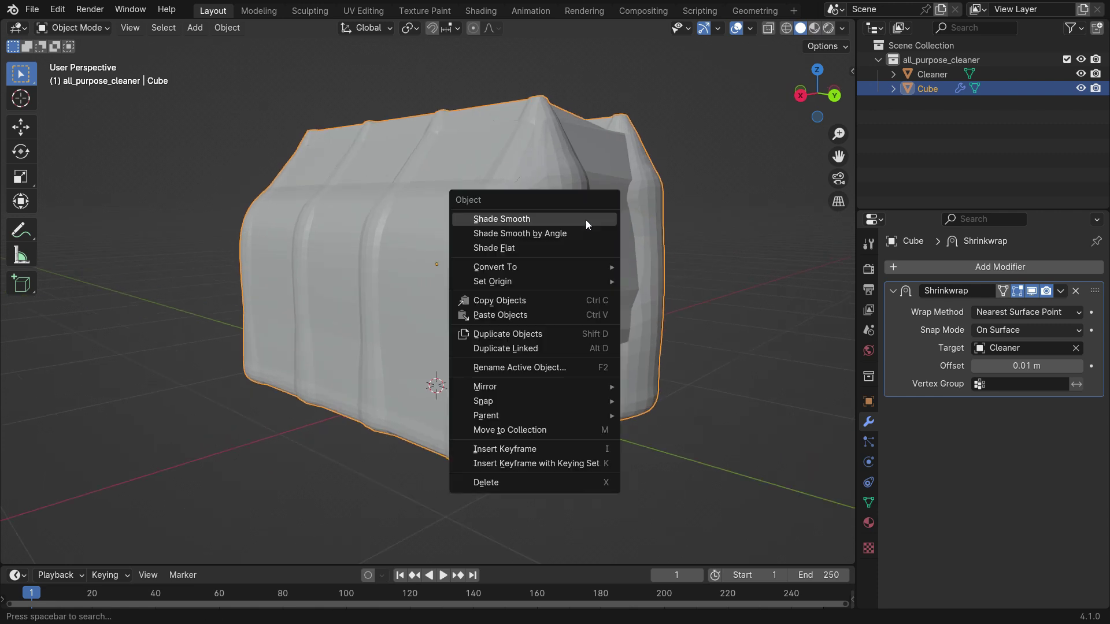
click(586, 221)
middle_drag(510, 281, 695, 315)
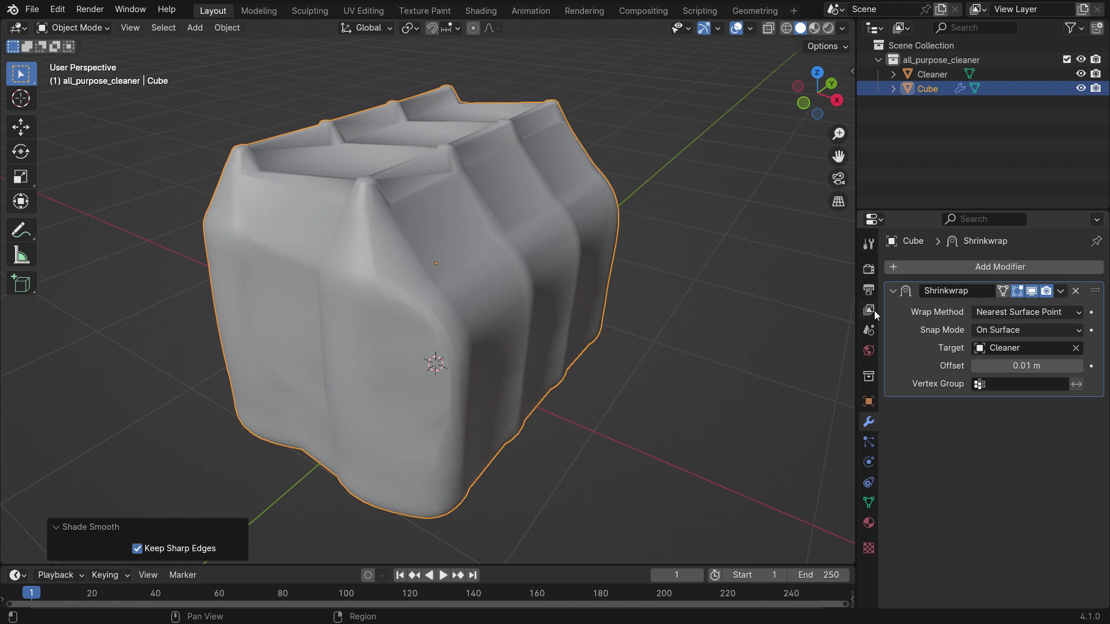
- Add a Subdivision Surface modifier with viewport level 2
click(981, 269)
click(982, 272)
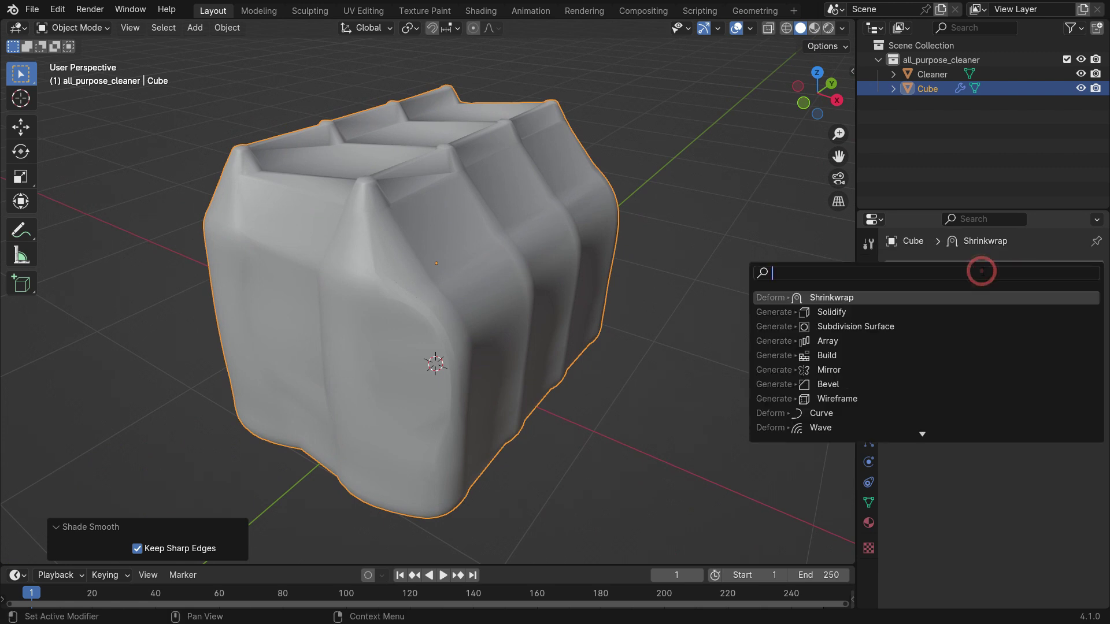
text(sub)
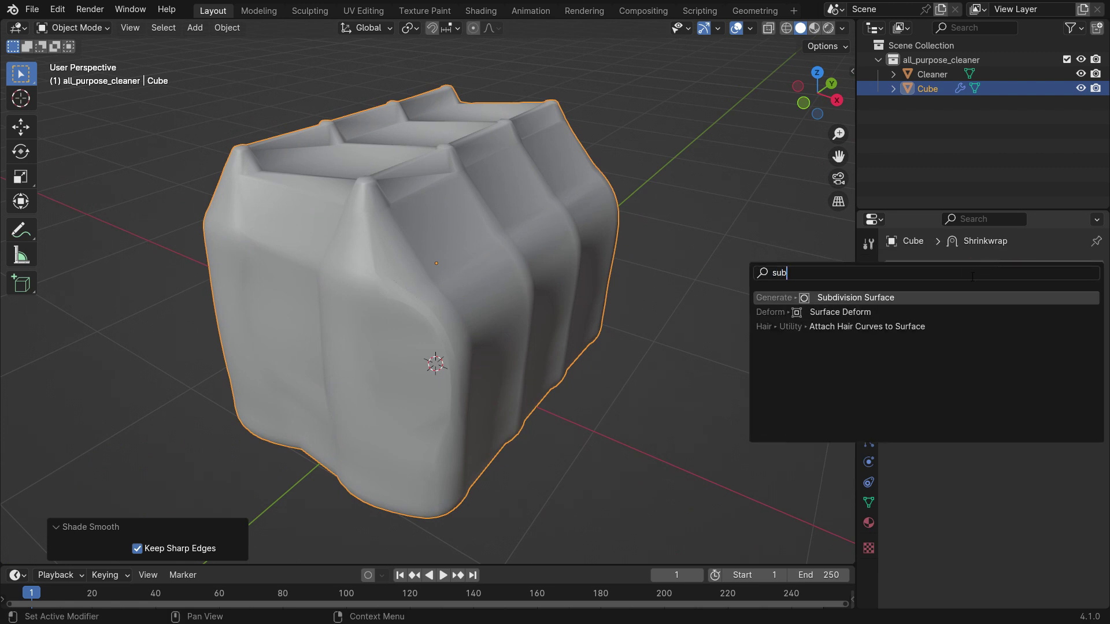
click(881, 297)
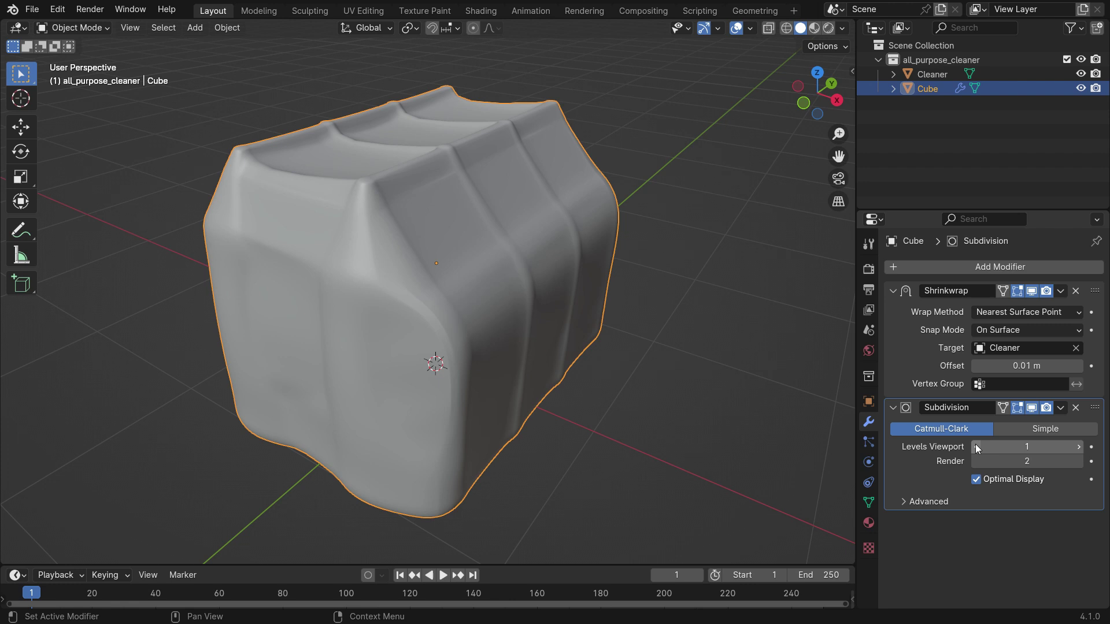
click(1078, 446)
middle_drag(421, 314, 371, 306)
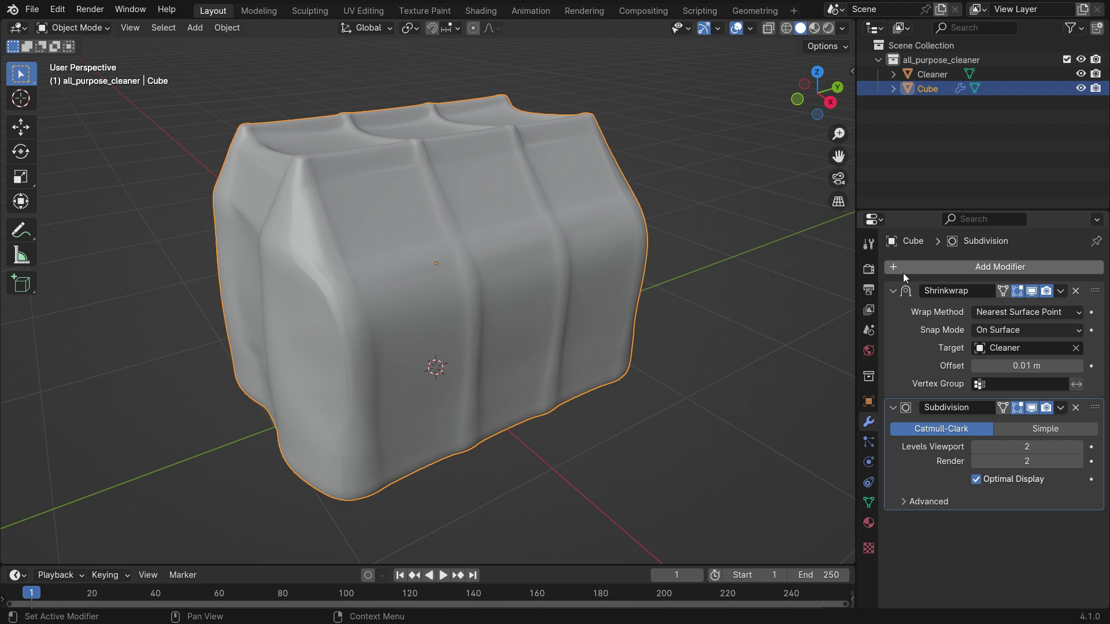
- Collapse the Shrinkwrap and Subdivision panels and add a Solidify modifier
click(893, 291)
click(893, 310)
click(921, 268)
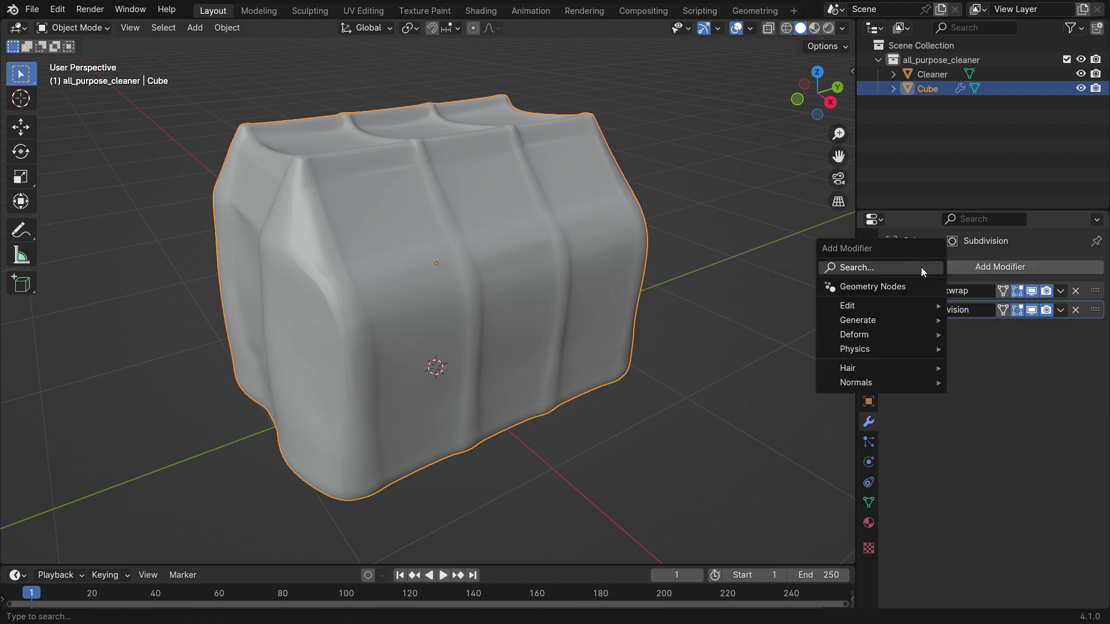
click(921, 267)
text(soli)
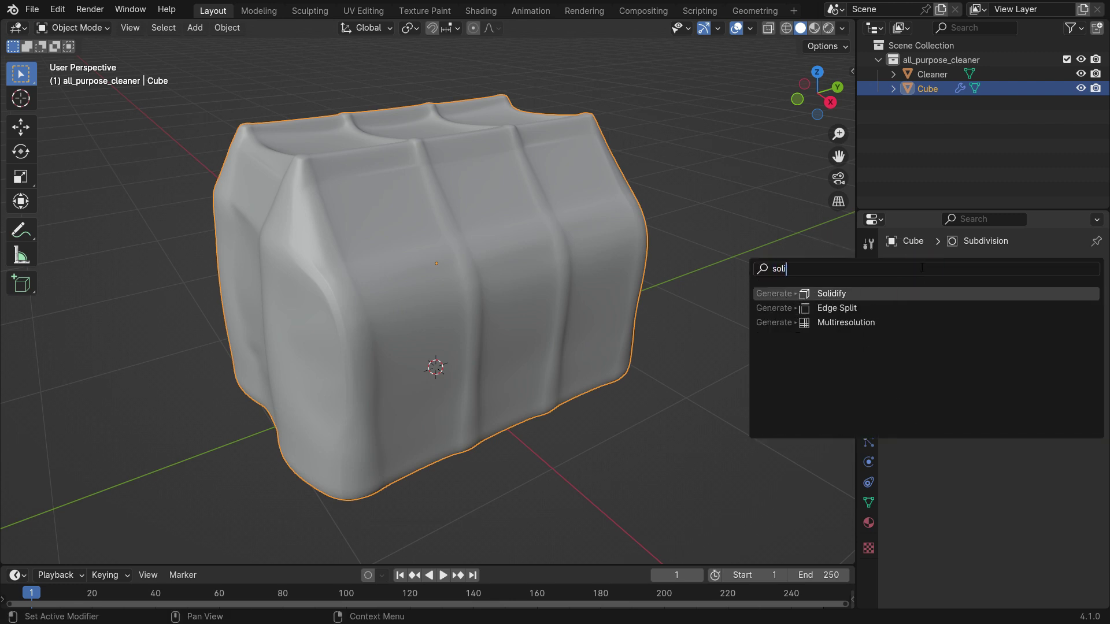
click(861, 291)
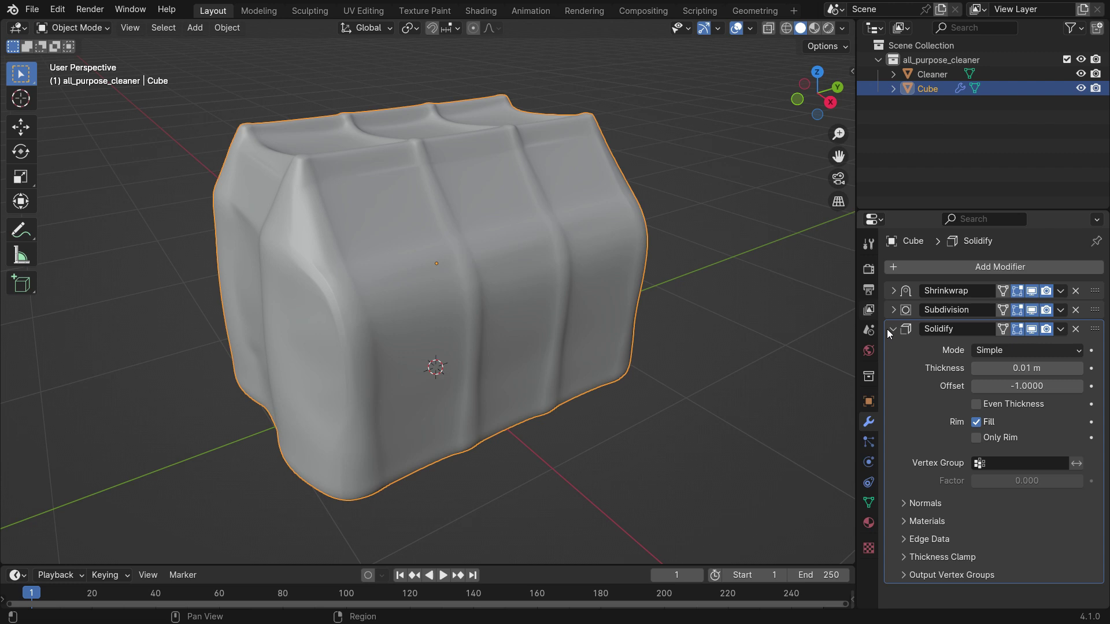
- Set the Solidify thickness to 0.002 m and its offset to 1
click(1047, 370)
text(0.)
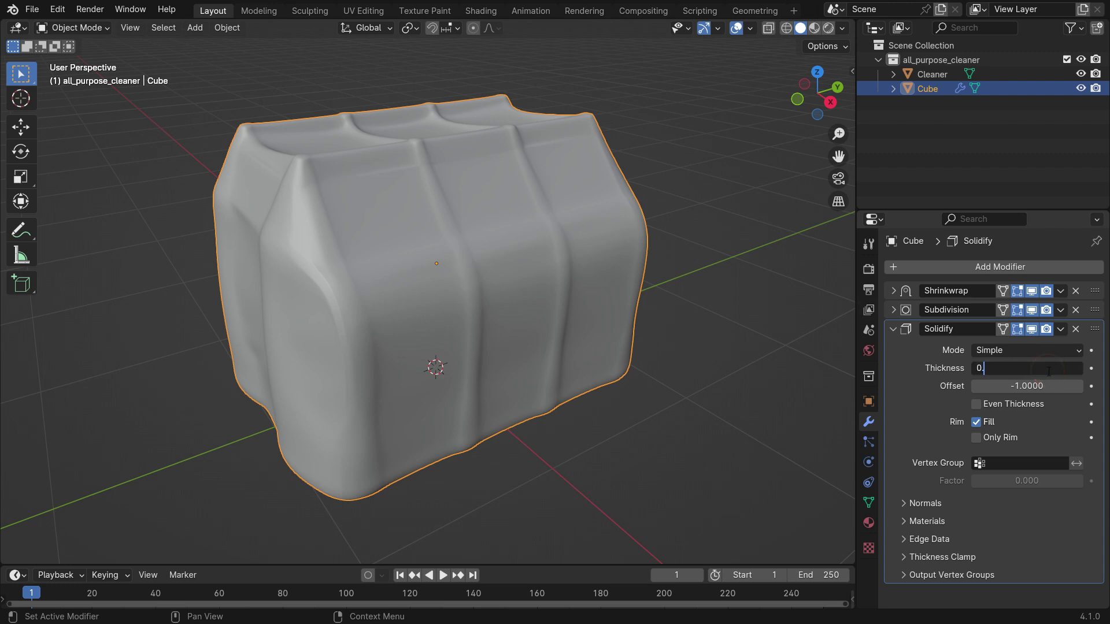
text(002)
key(Return)
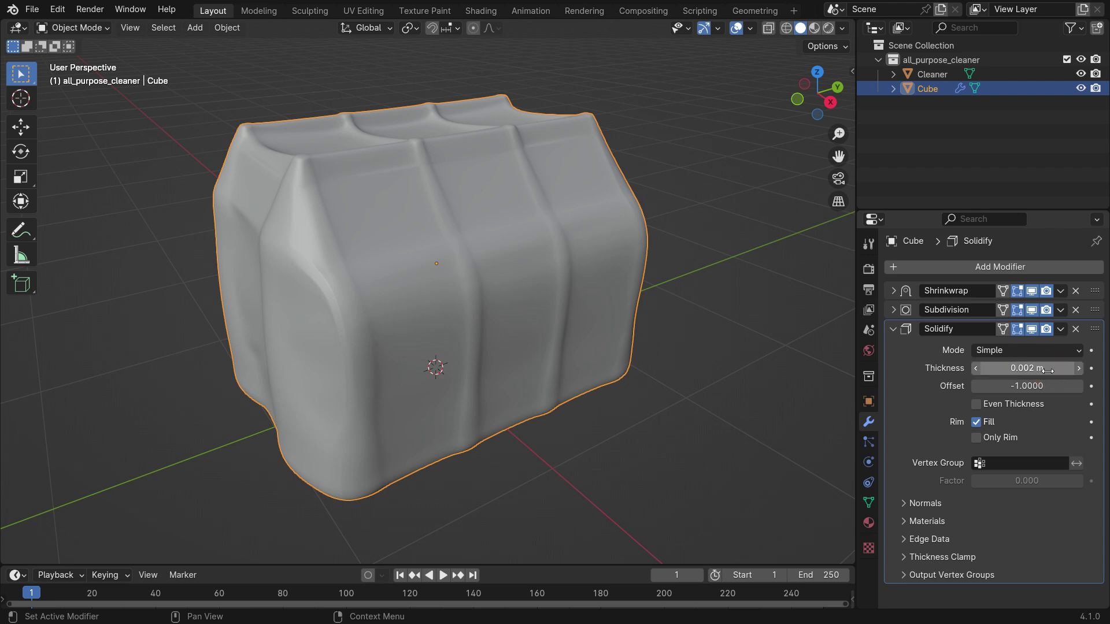
drag(983, 387, 512, 235)
middle_drag(513, 235, 555, 243)
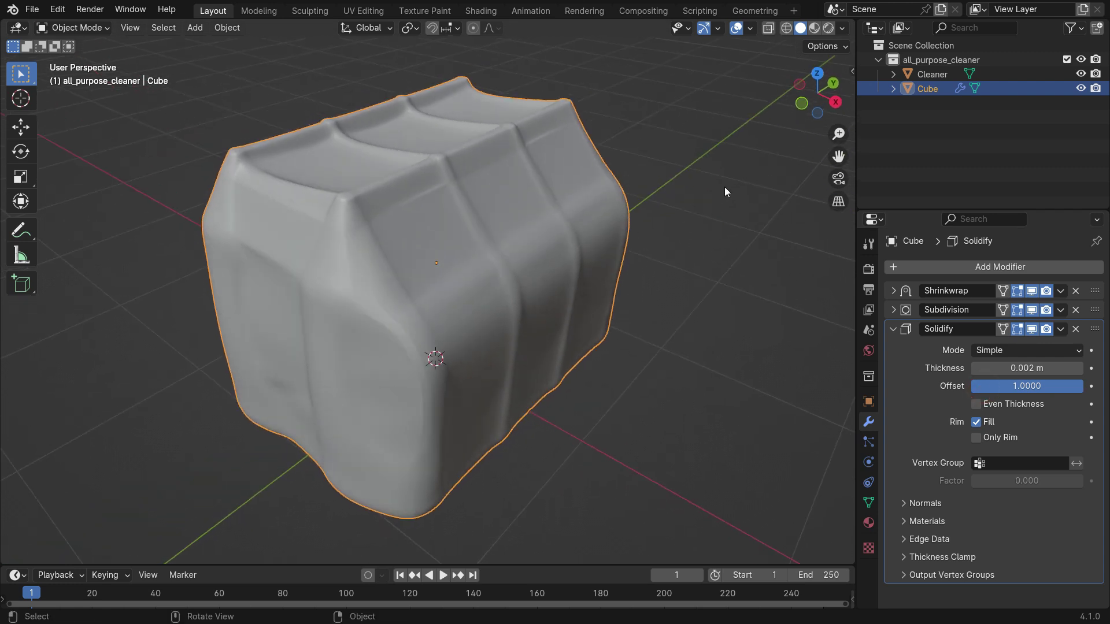
- Switch to rendered shading and set the World color to an Environment Texture
key(z)
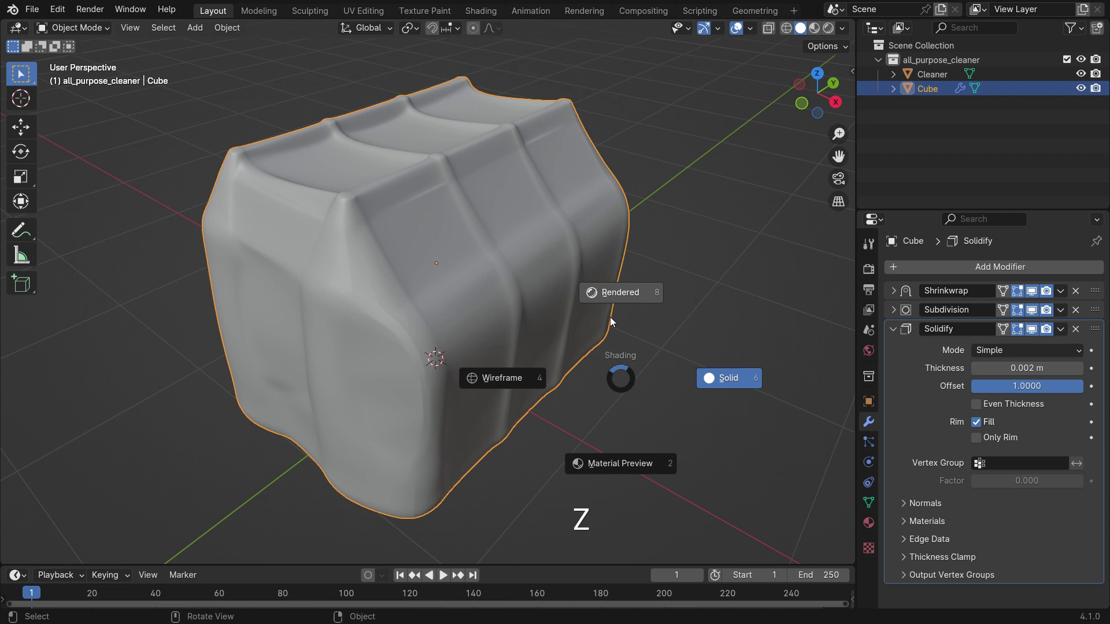
click(611, 293)
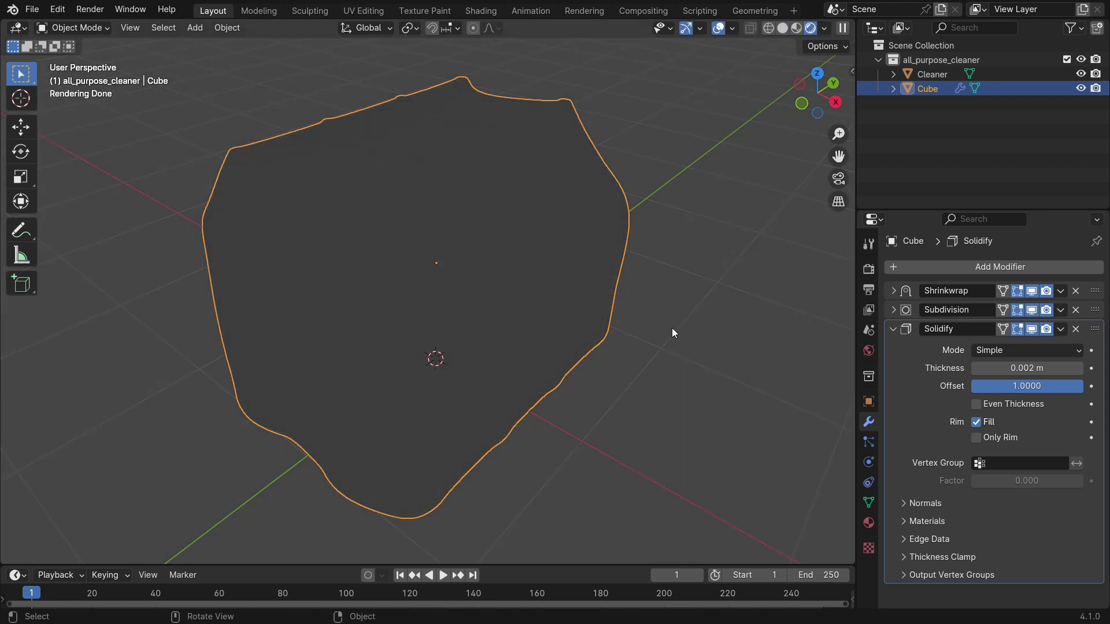
click(862, 354)
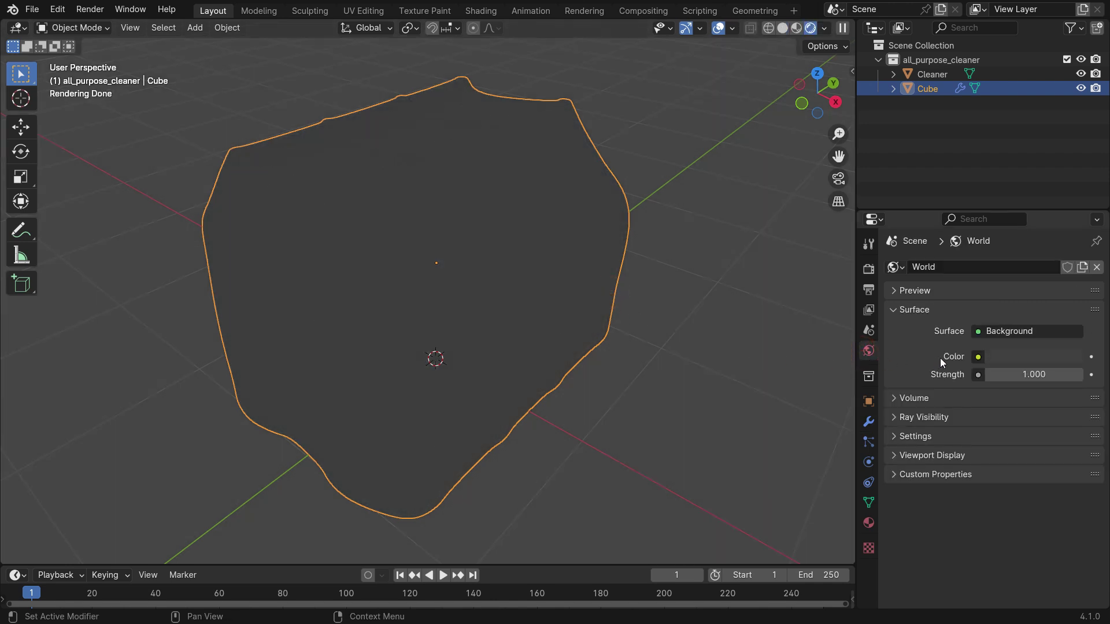
click(979, 357)
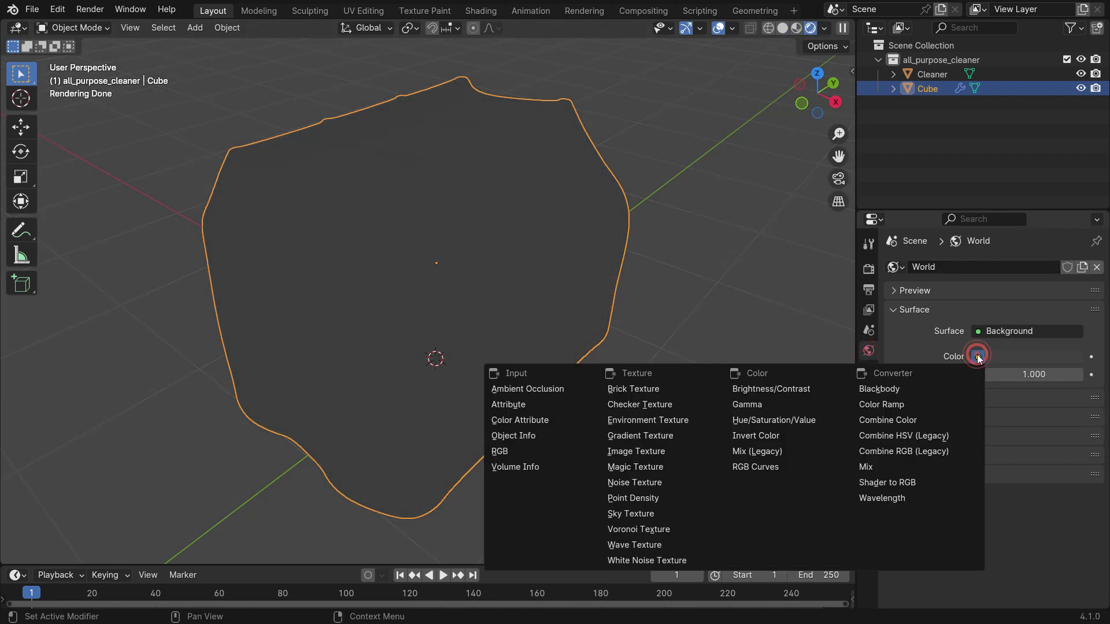
click(696, 419)
- Load HDRI/spruit_sunrise_2k.hdr as the environment image
click(1033, 383)
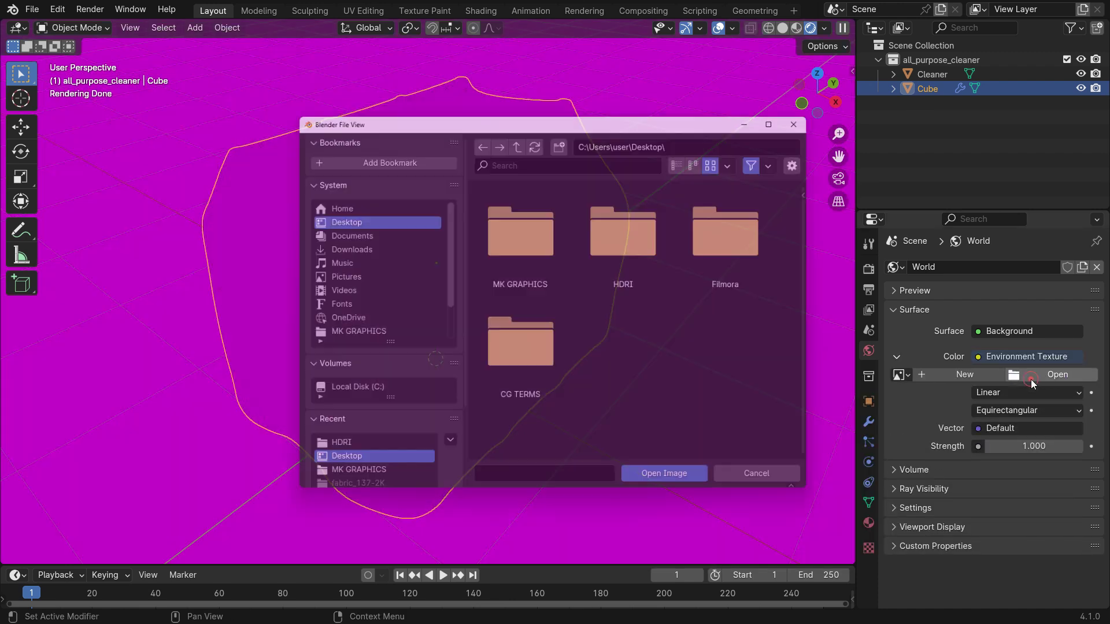
click(379, 452)
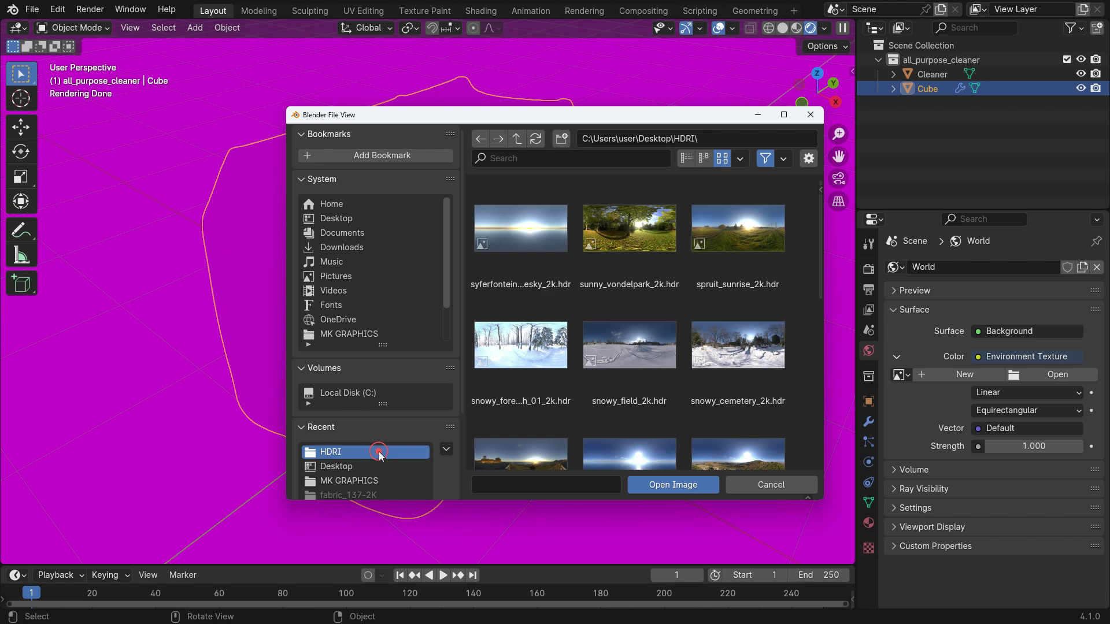
click(738, 242)
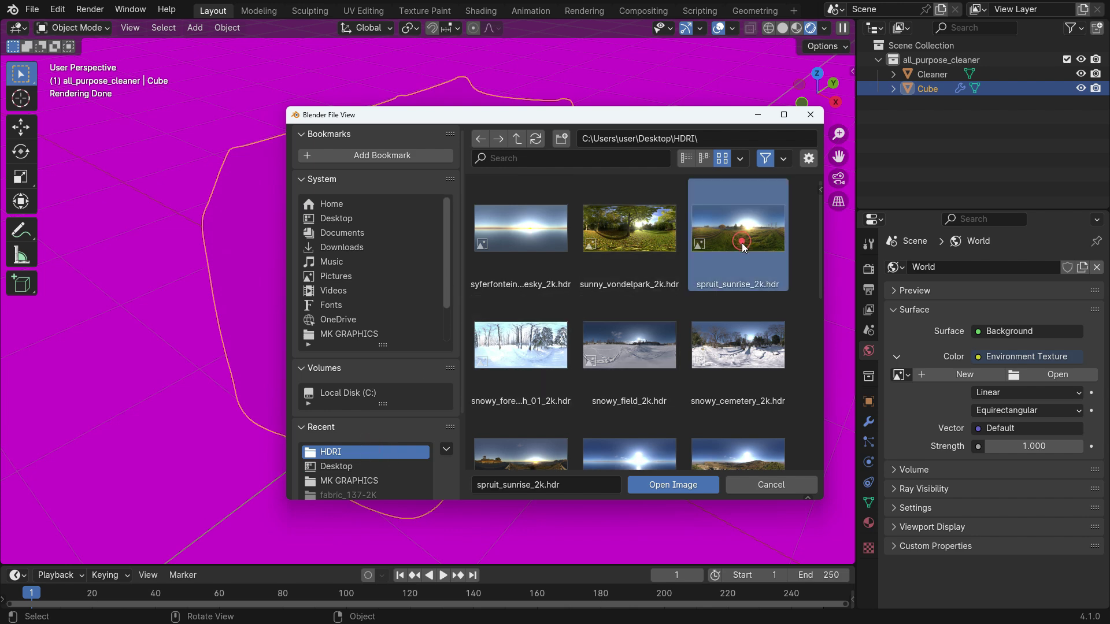
click(665, 484)
middle_drag(663, 484, 620, 463)
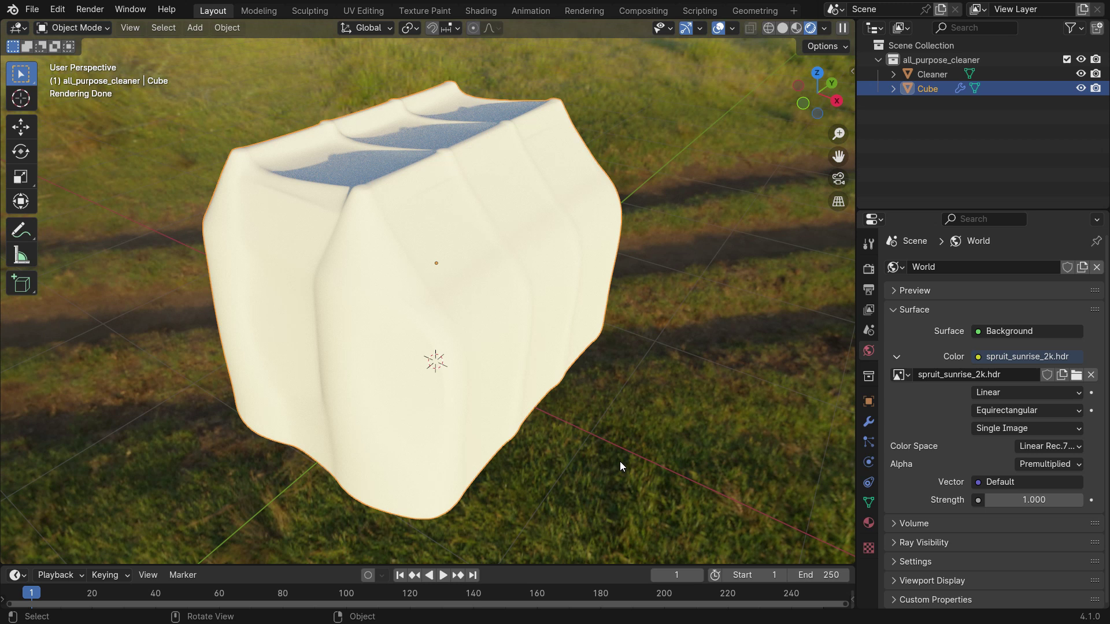
- Set Cycles sampling to 32 viewport and 64 render samples
click(865, 273)
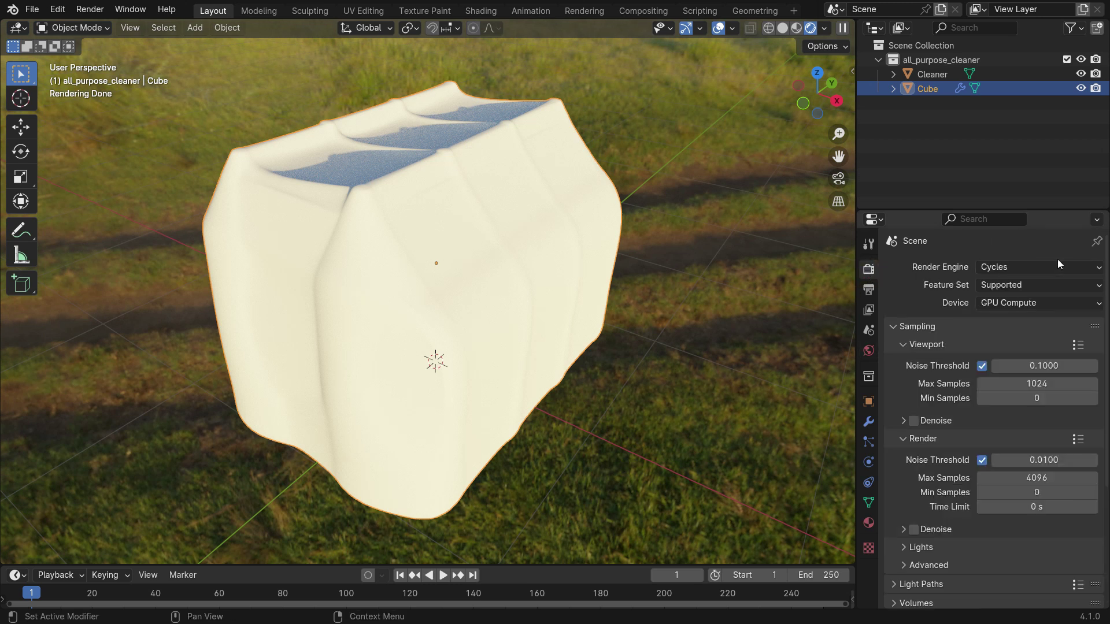
click(1058, 383)
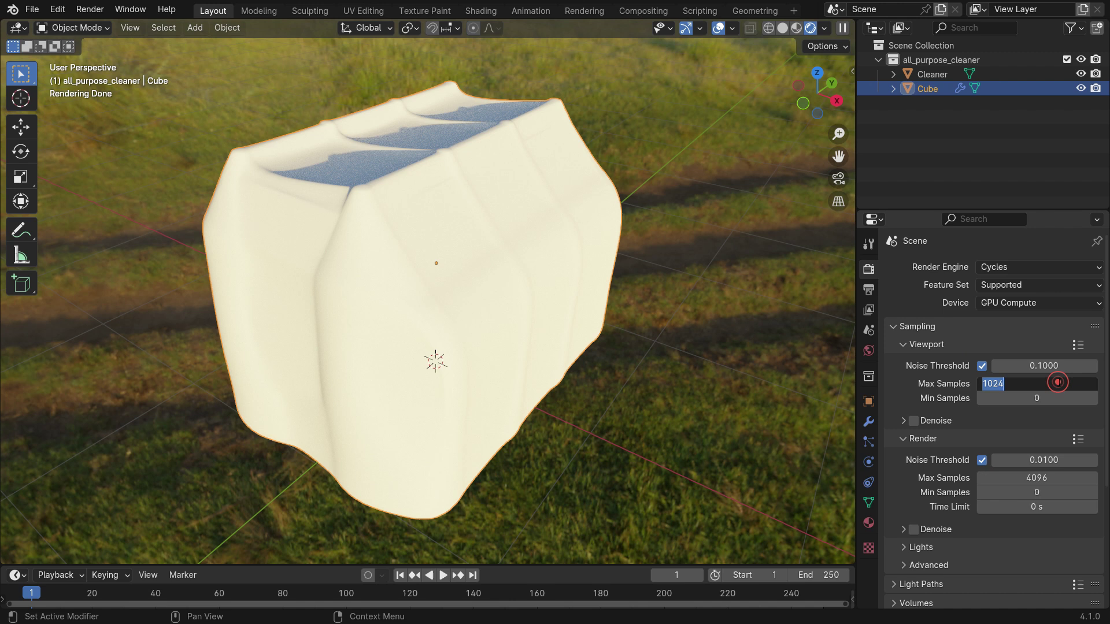
text(32)
key(Return)
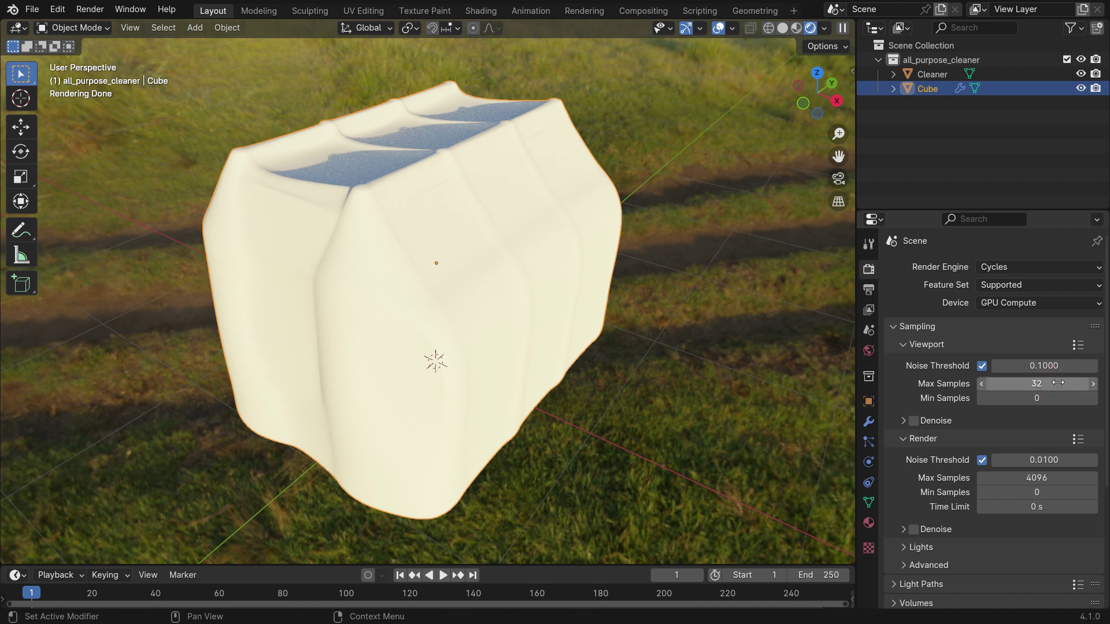
click(1058, 478)
text(64)
key(Return)
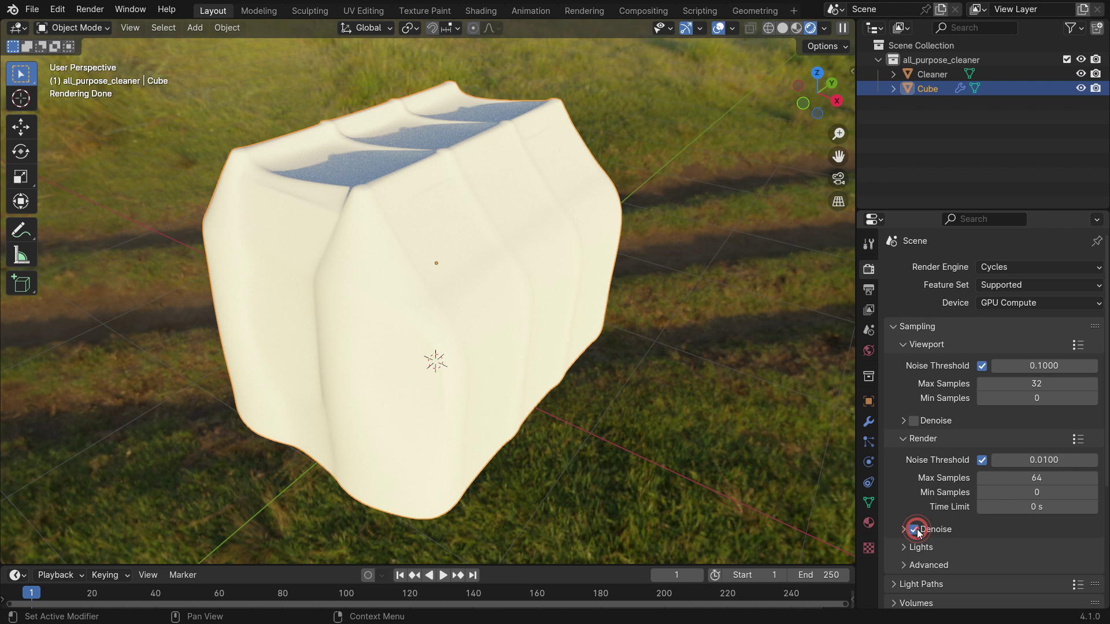
- Enable Transparent in the Film settings
scroll(982, 520, down, 7)
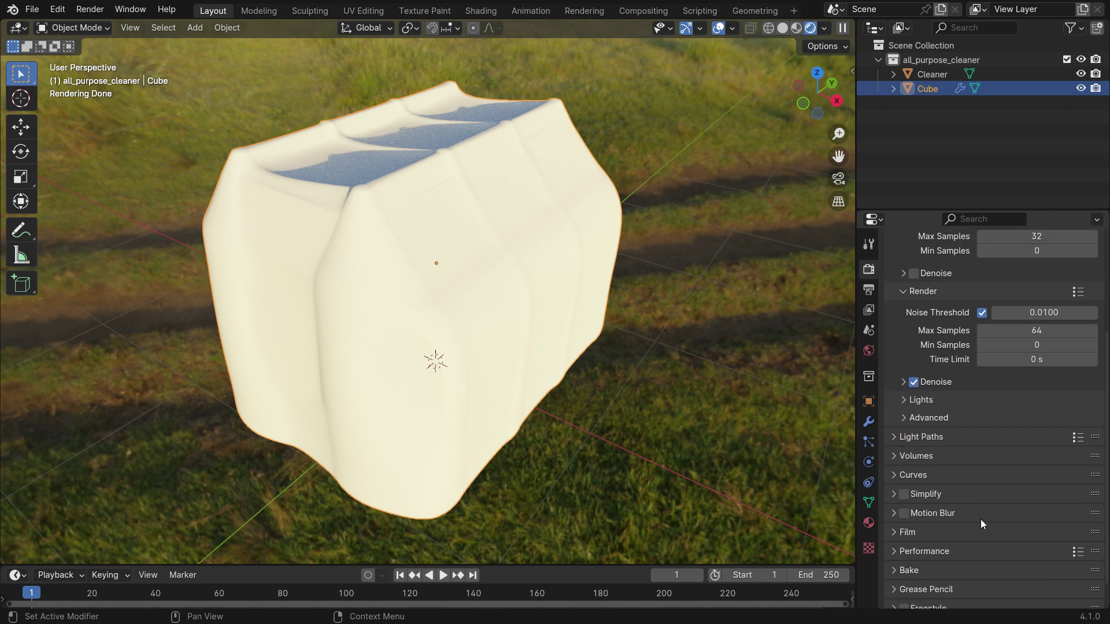
click(903, 505)
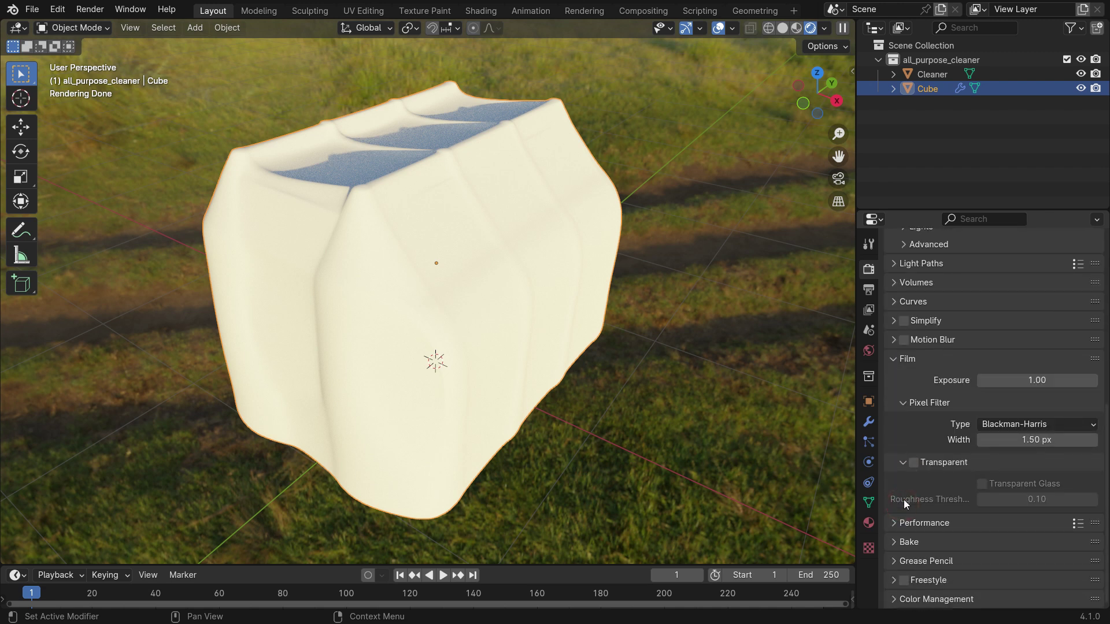
click(914, 463)
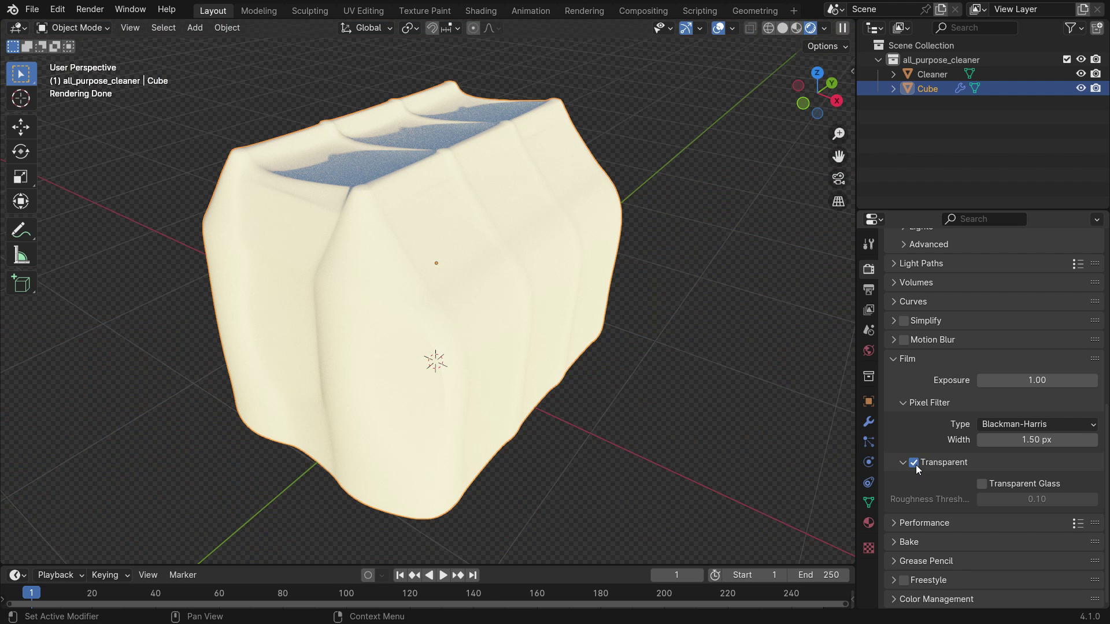
- Create a new material for the shell with roughness 0.1
click(868, 523)
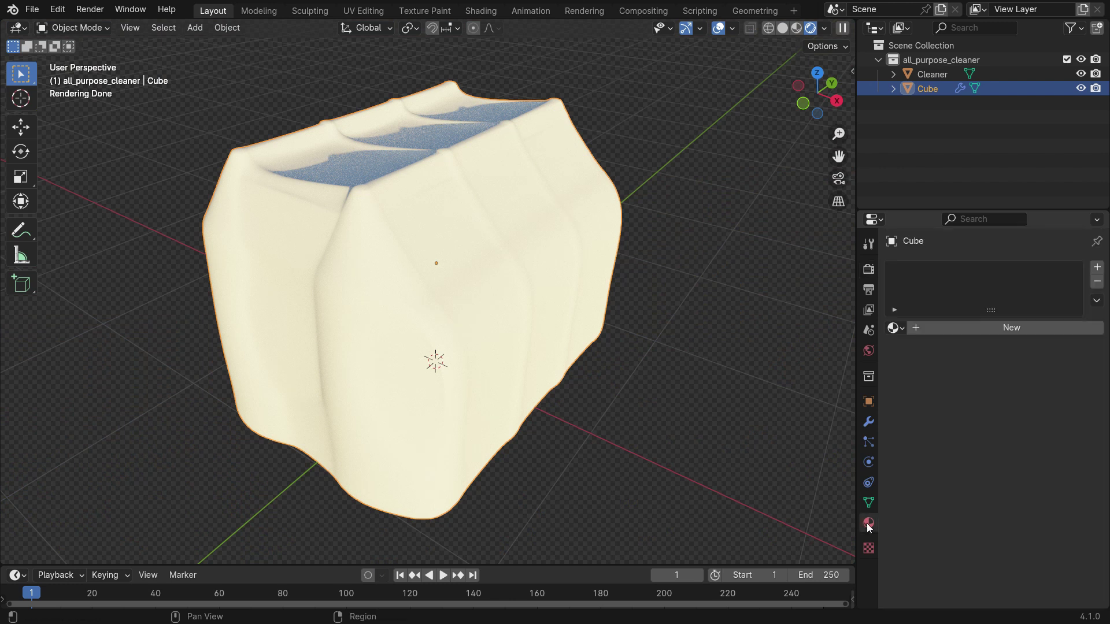
click(965, 329)
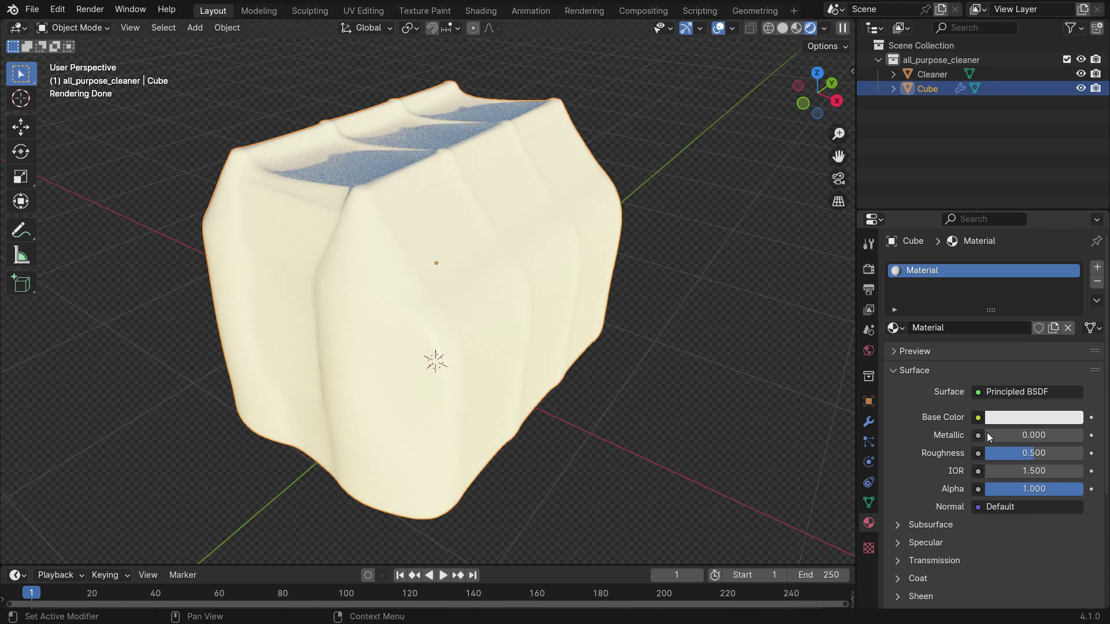
click(1028, 453)
text(0.1)
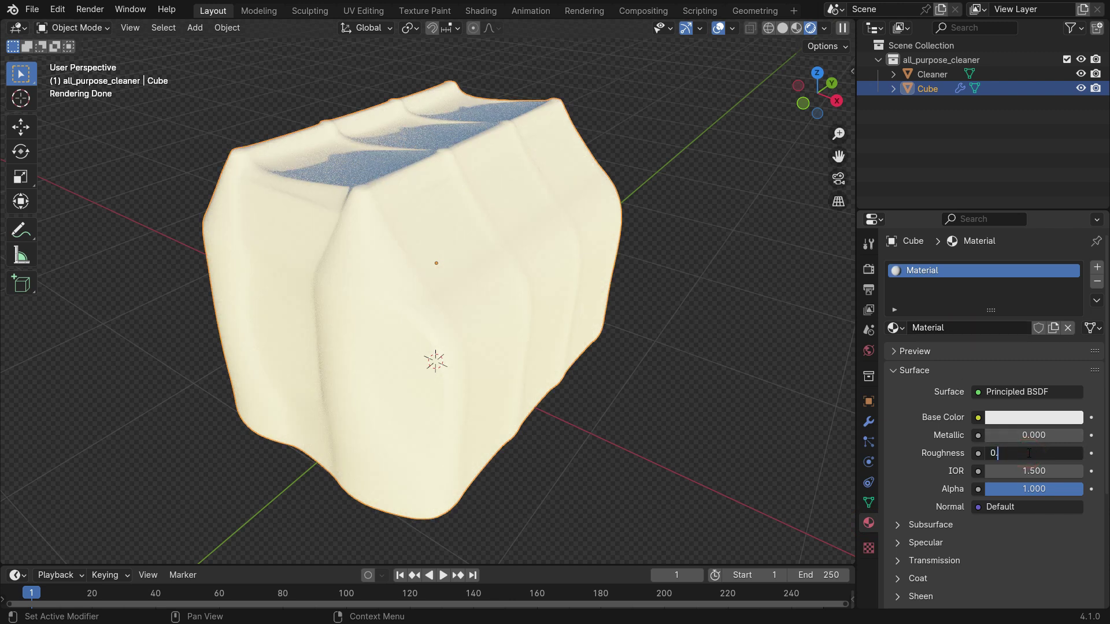
key(Return)
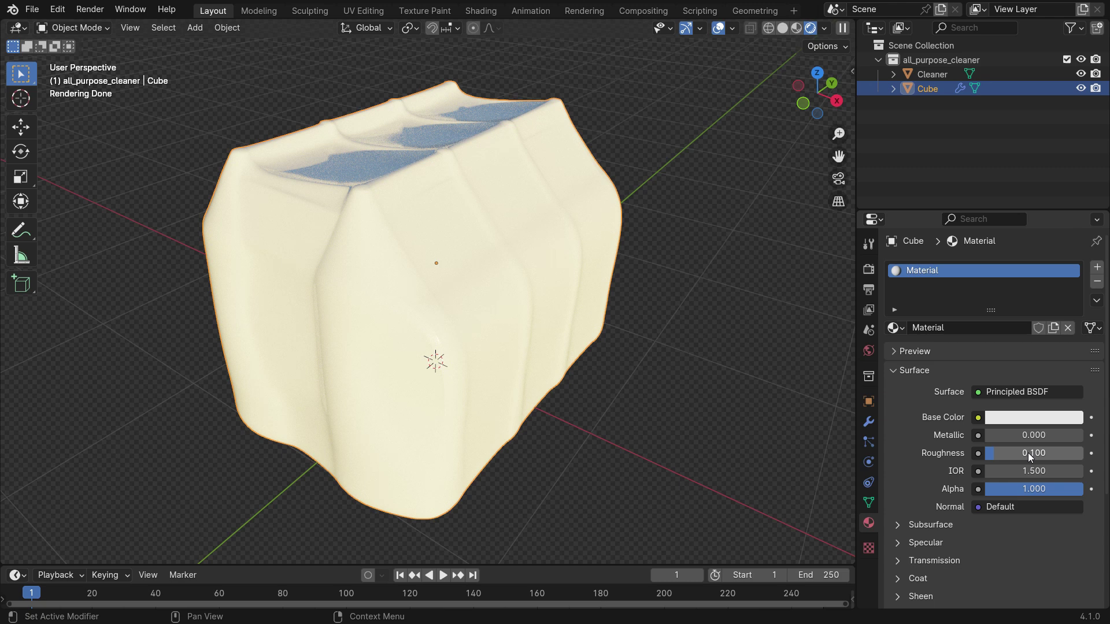
- Set the material's transmission weight to 0.98
scroll(910, 503, down, 2)
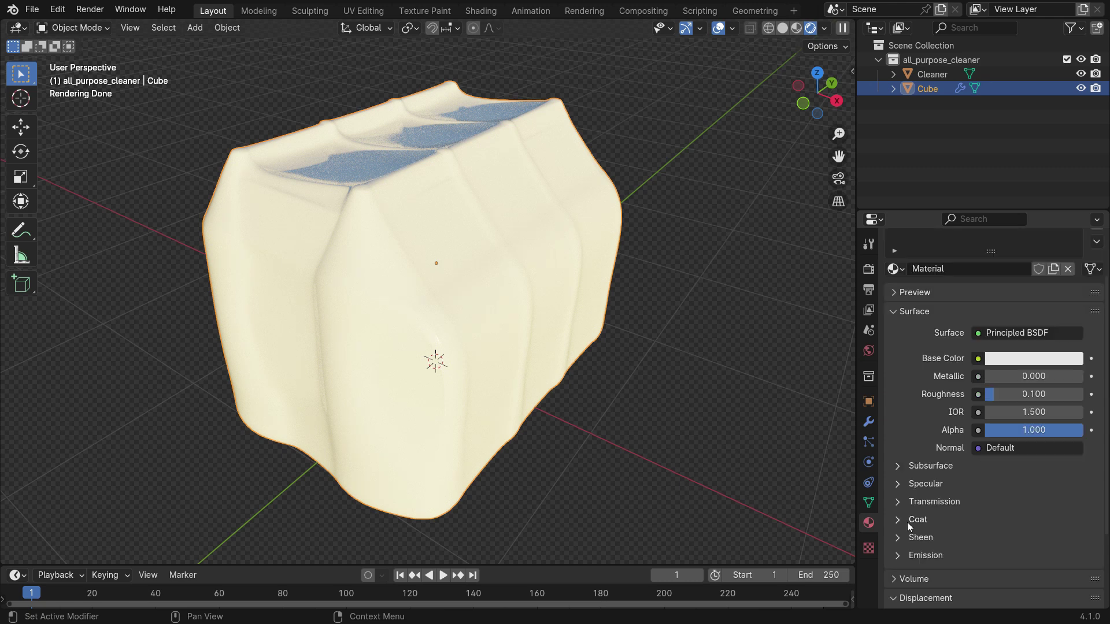
click(906, 503)
scroll(993, 502, down, 2)
drag(993, 461, 1084, 461)
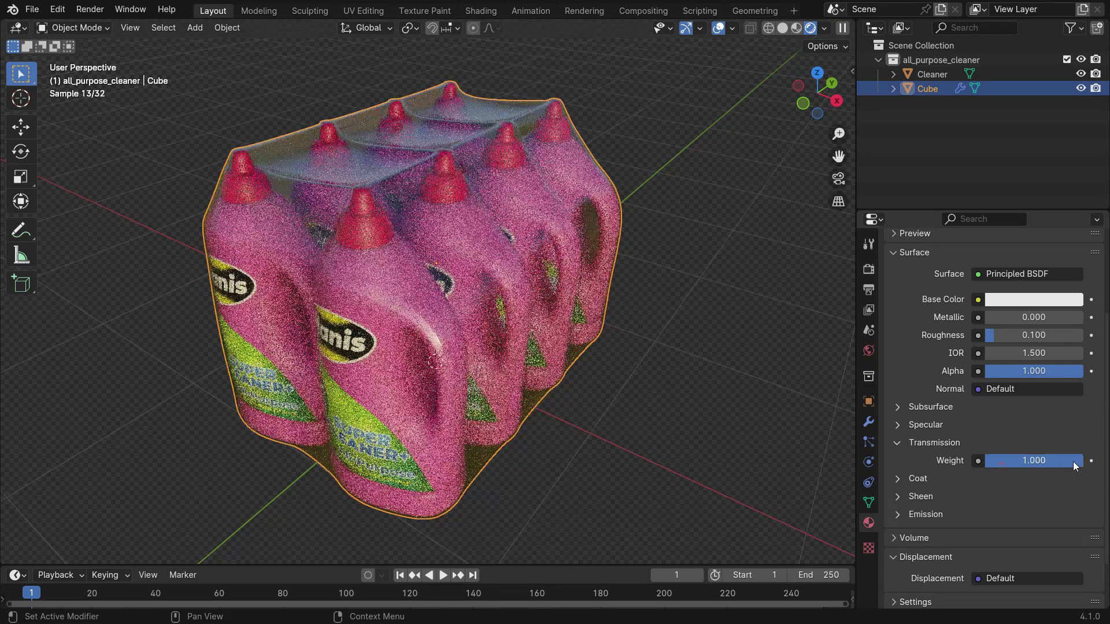
click(1054, 461)
text(0.98)
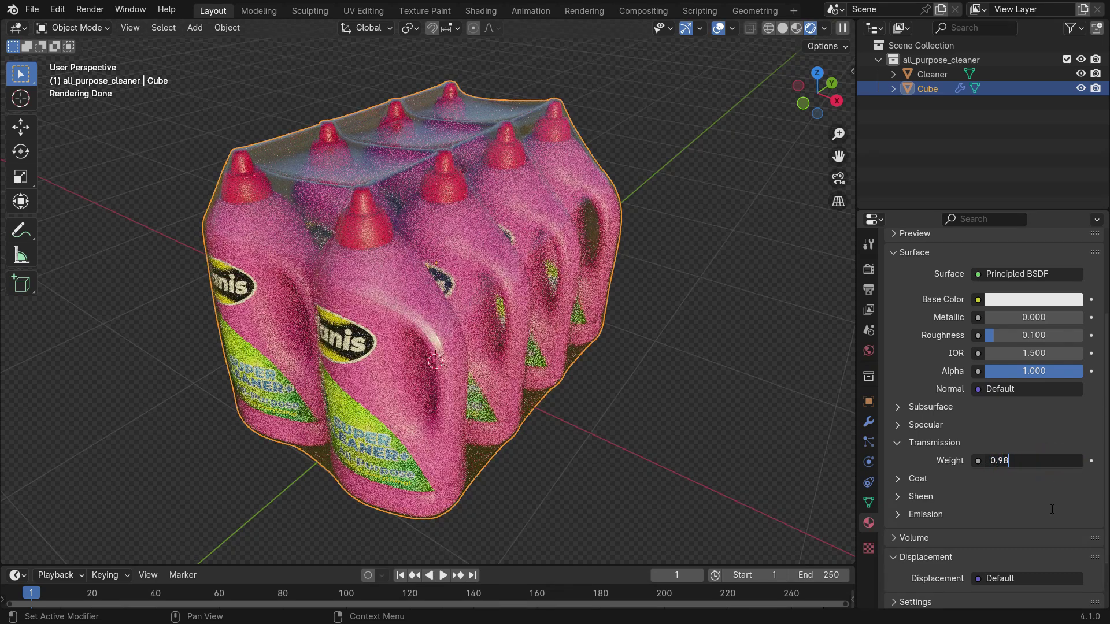
key(Return)
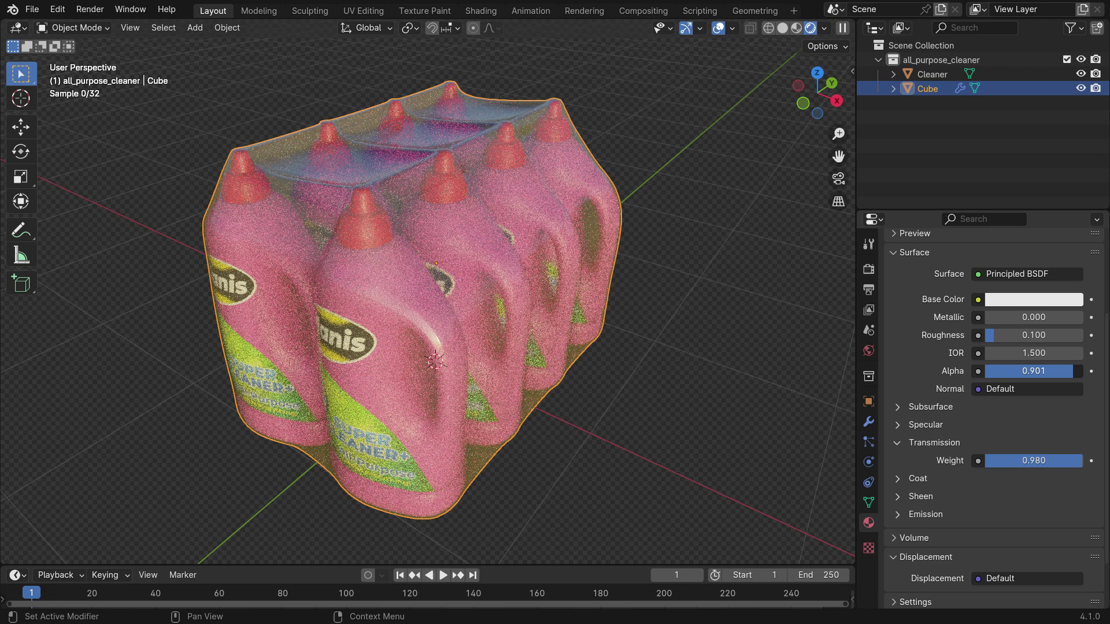
- Lower the material's alpha to 0.4 and inspect the translucent wrap
drag(1073, 370, 1025, 371)
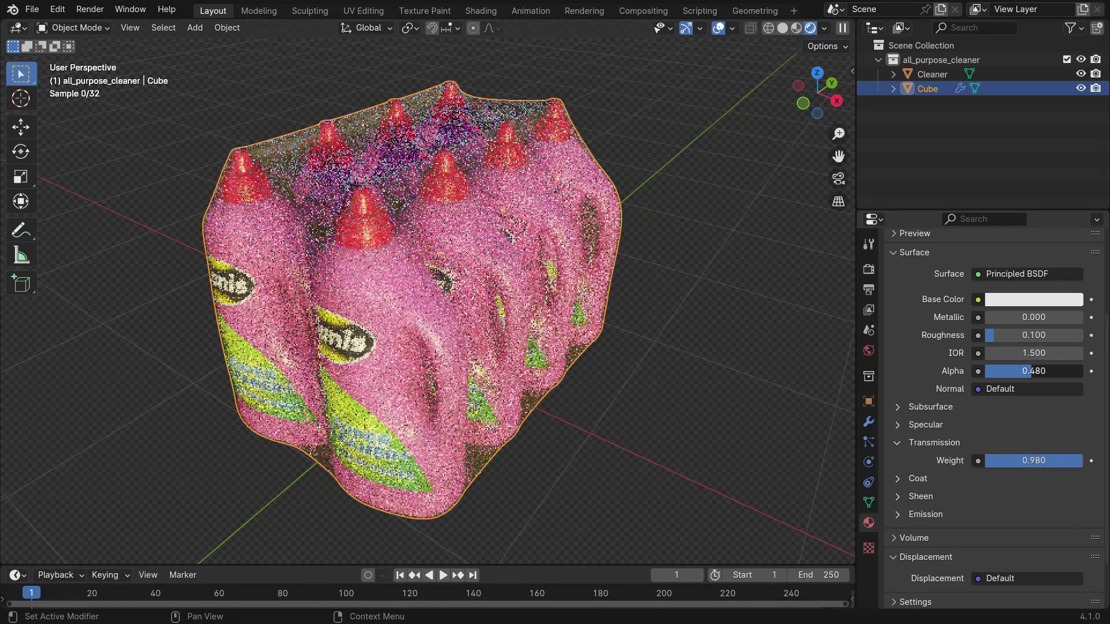
click(1025, 371)
text(0.4)
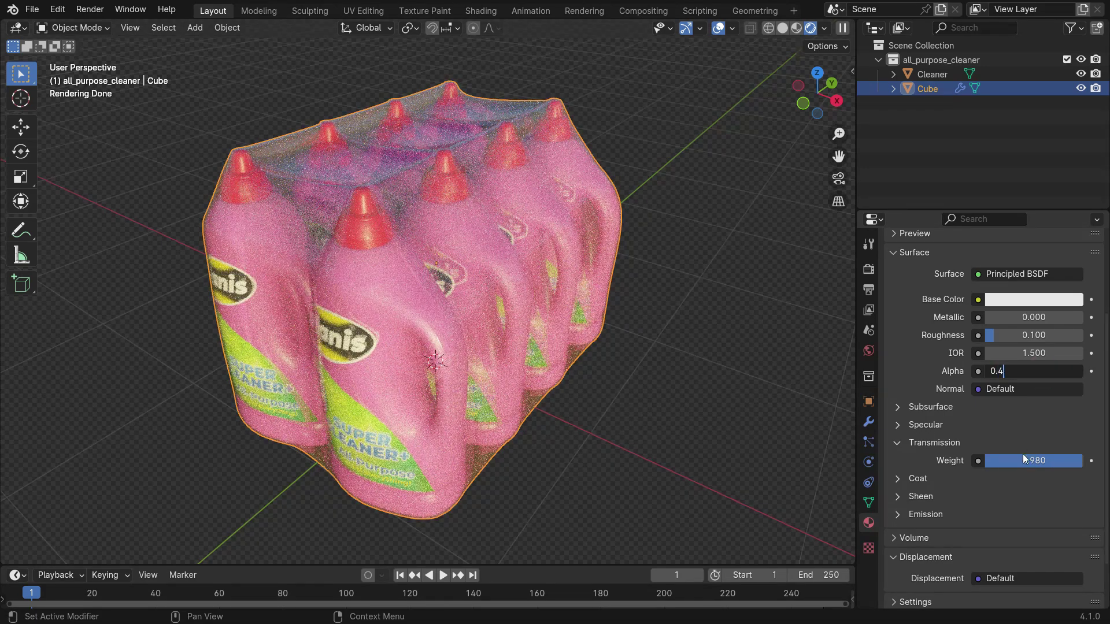
key(Return)
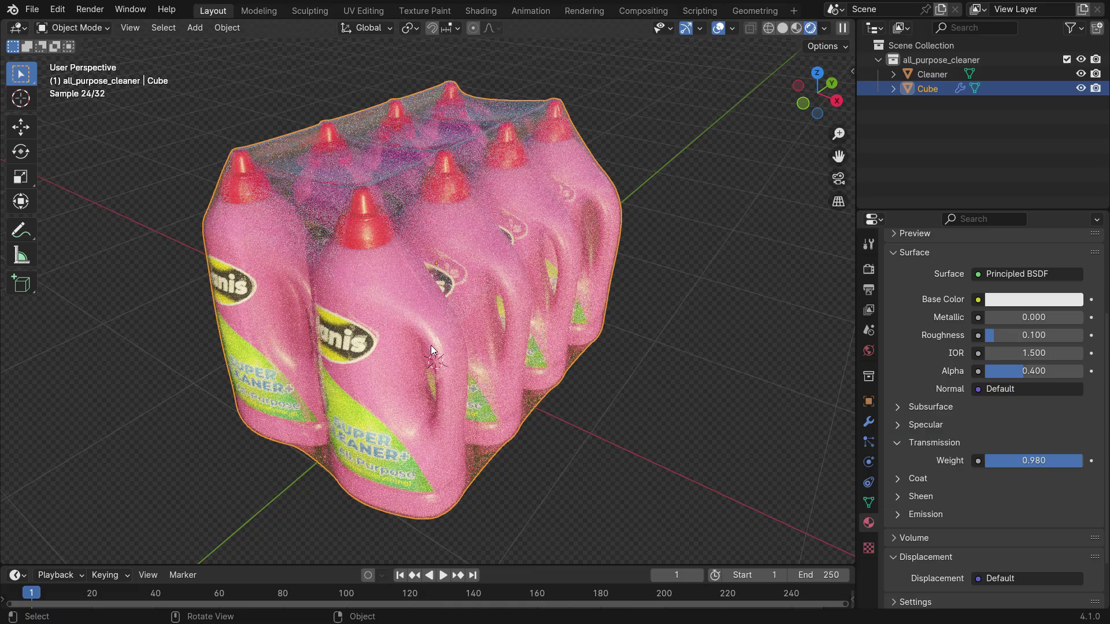
middle_drag(457, 321, 576, 332)
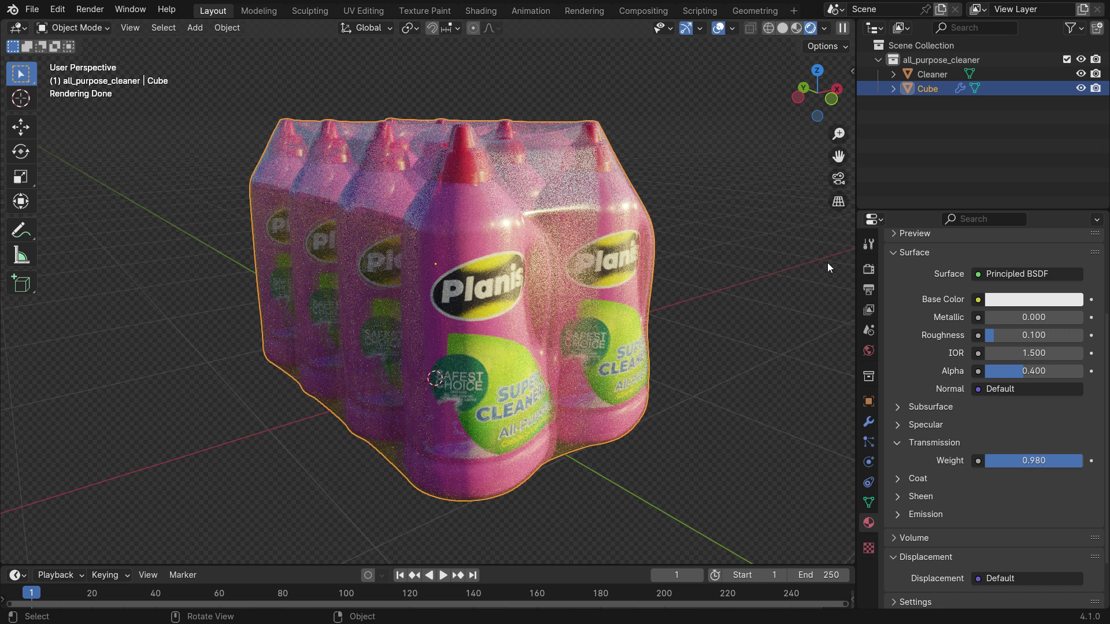
- Switch the render engine to EEVEE and enable Refraction under Screen Space Reflections
click(867, 270)
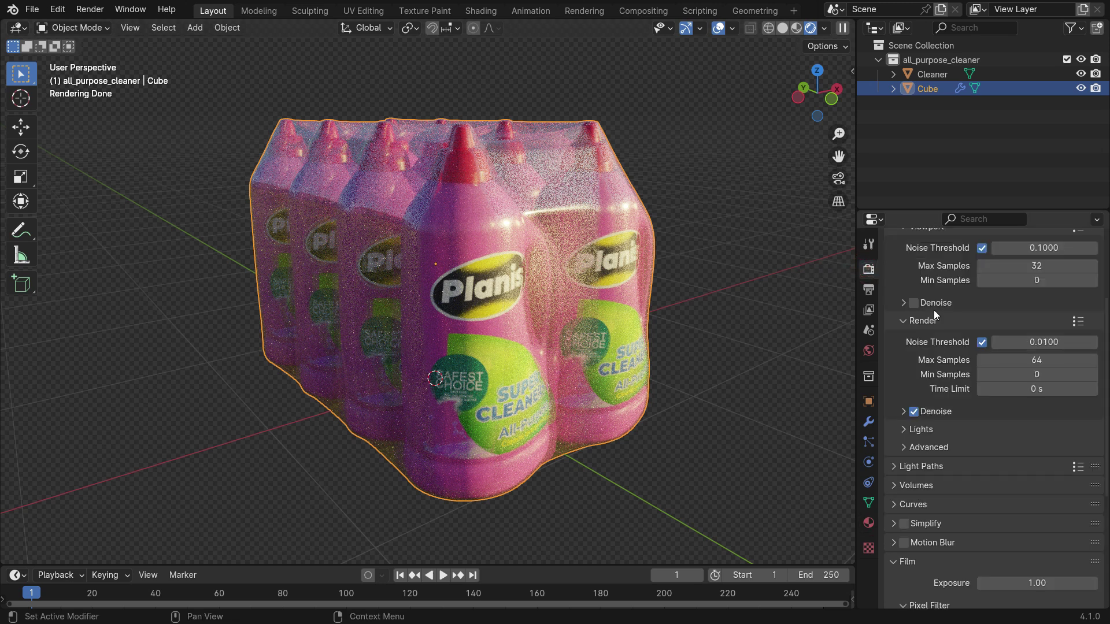
scroll(939, 315, up, 3)
click(1023, 265)
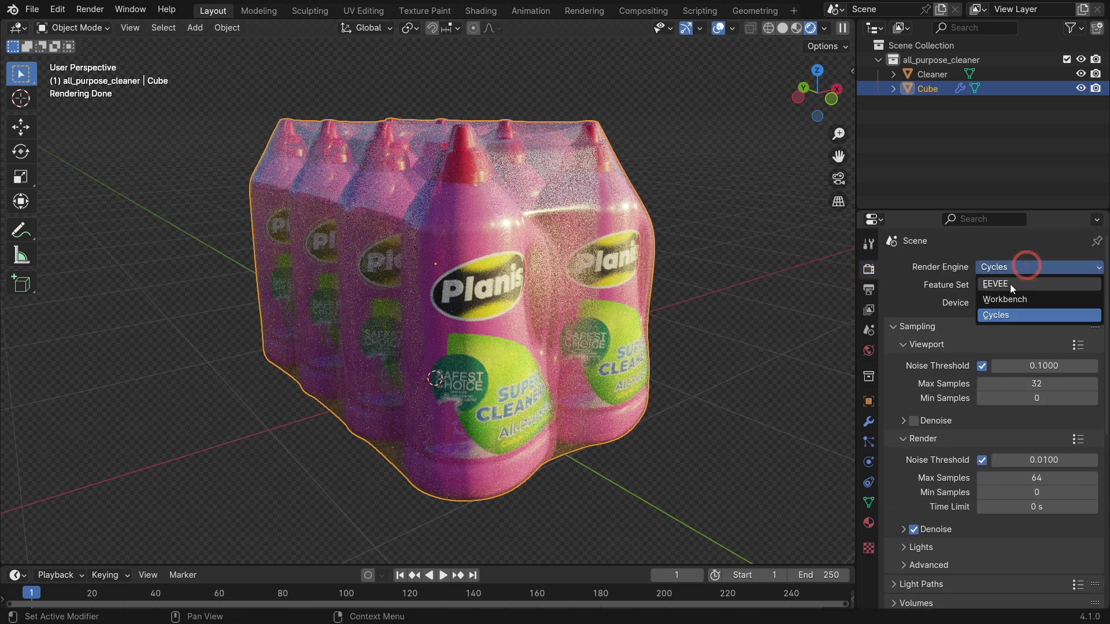
click(1024, 285)
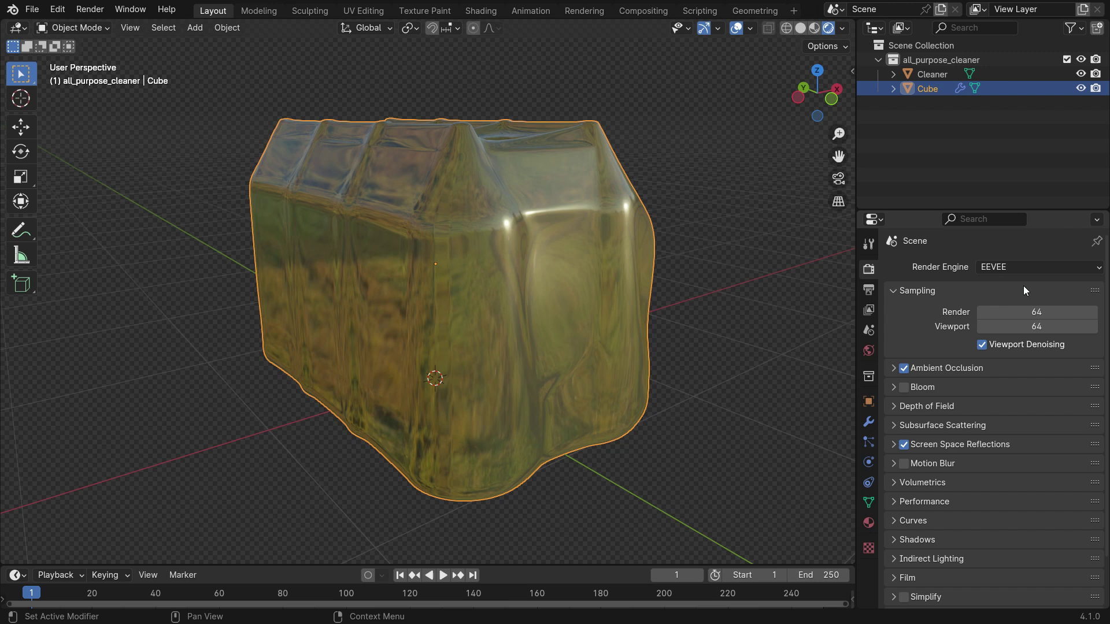
click(894, 445)
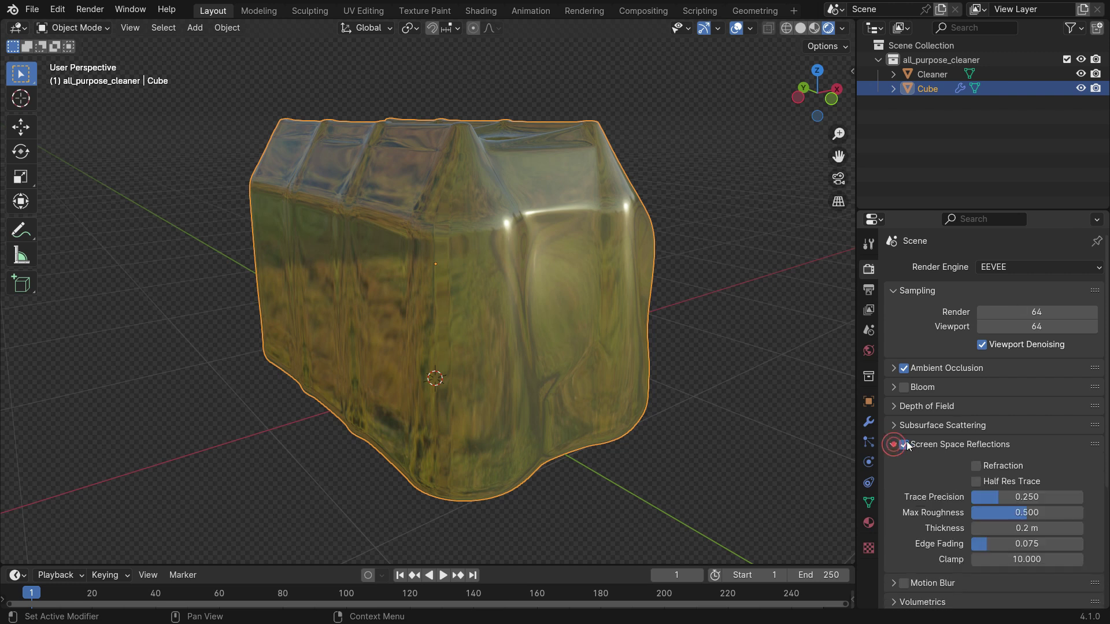
click(980, 466)
- In the wrap material's Settings, choose Alpha Hashed blend mode and enable Raytrace Refraction
click(869, 524)
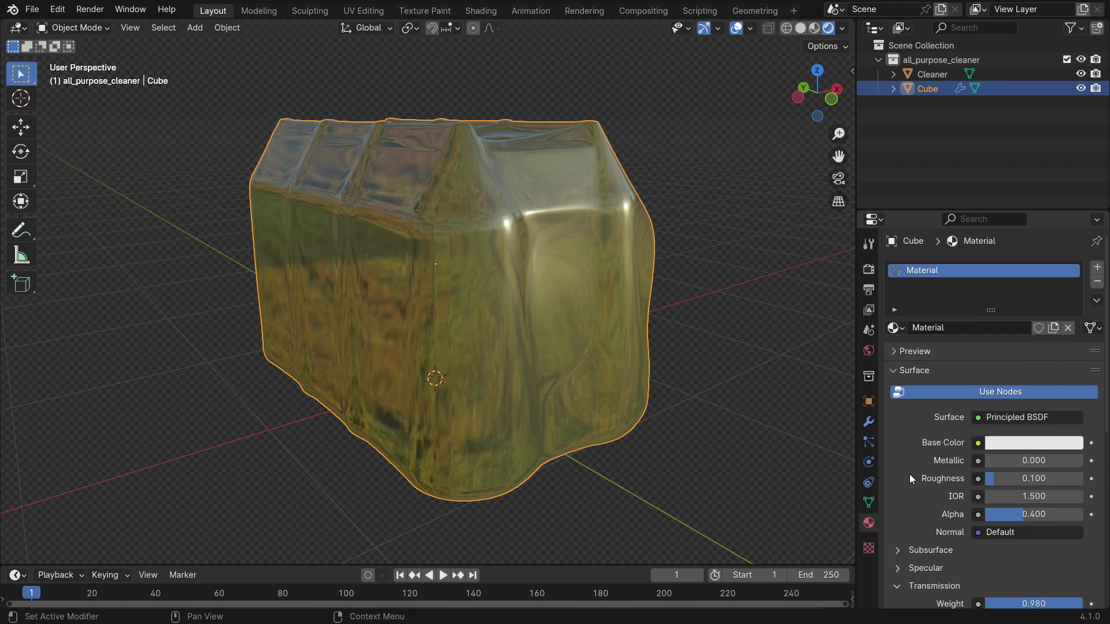
scroll(910, 475, down, 11)
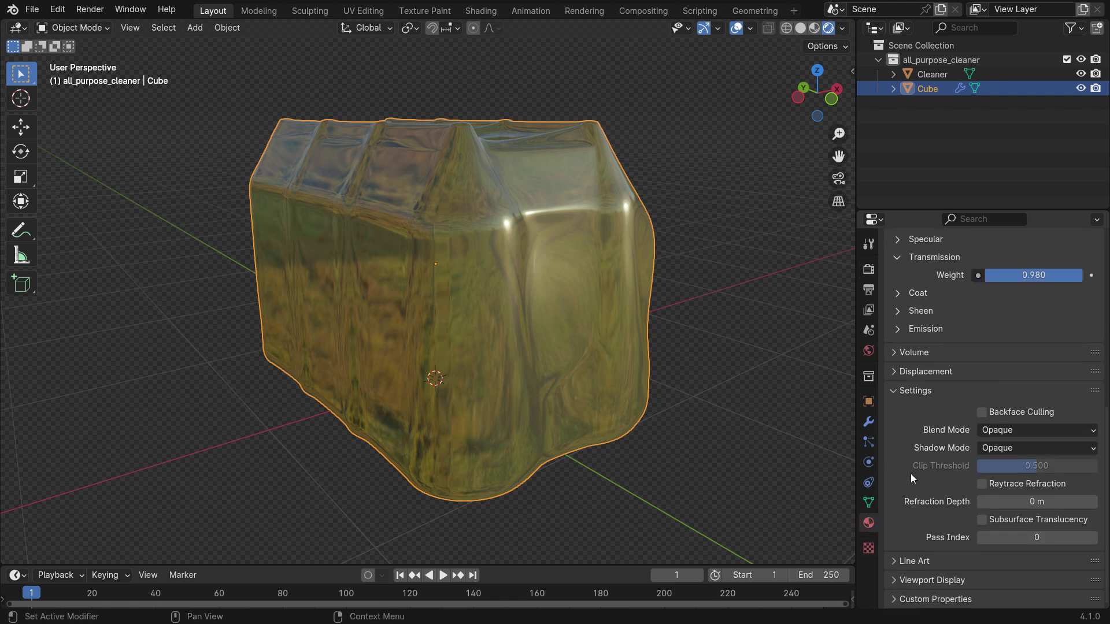
click(1044, 431)
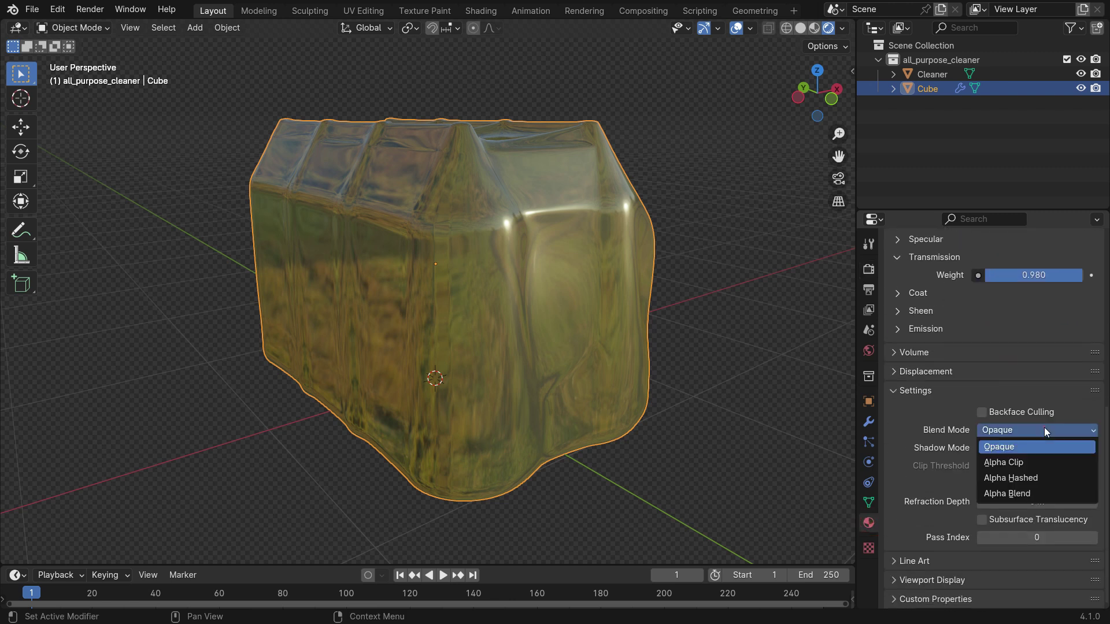
click(1040, 478)
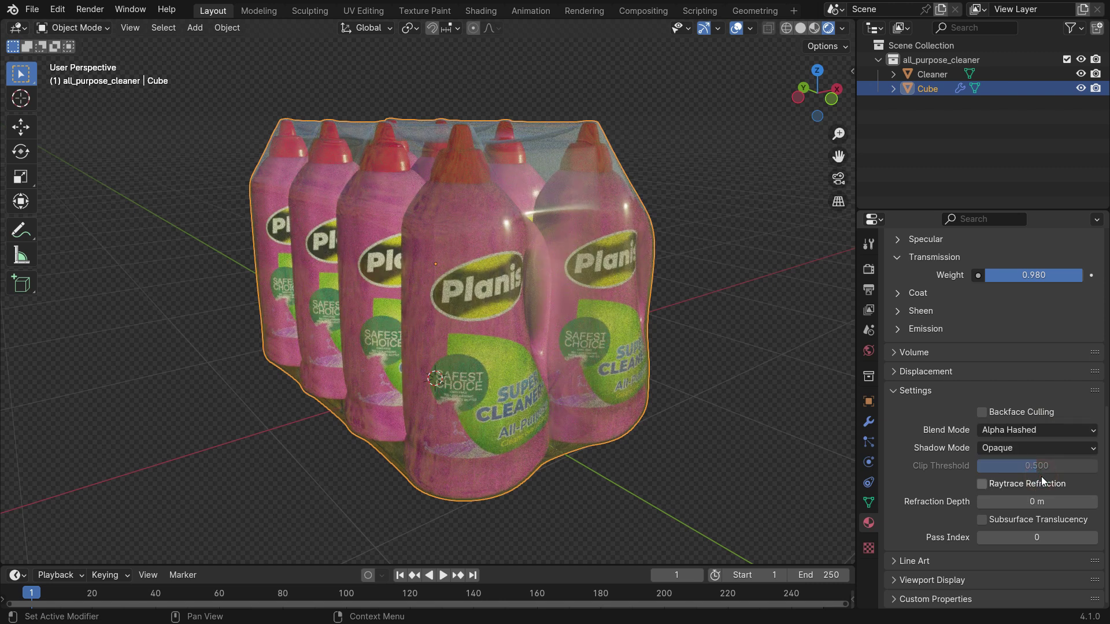
click(982, 484)
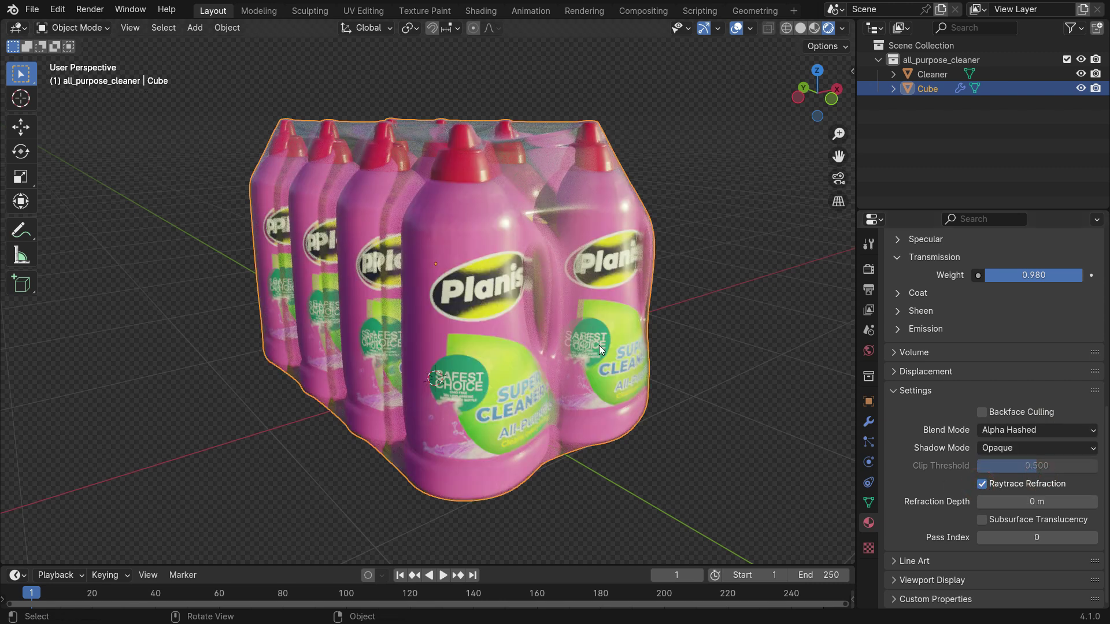
middle_drag(567, 370, 452, 383)
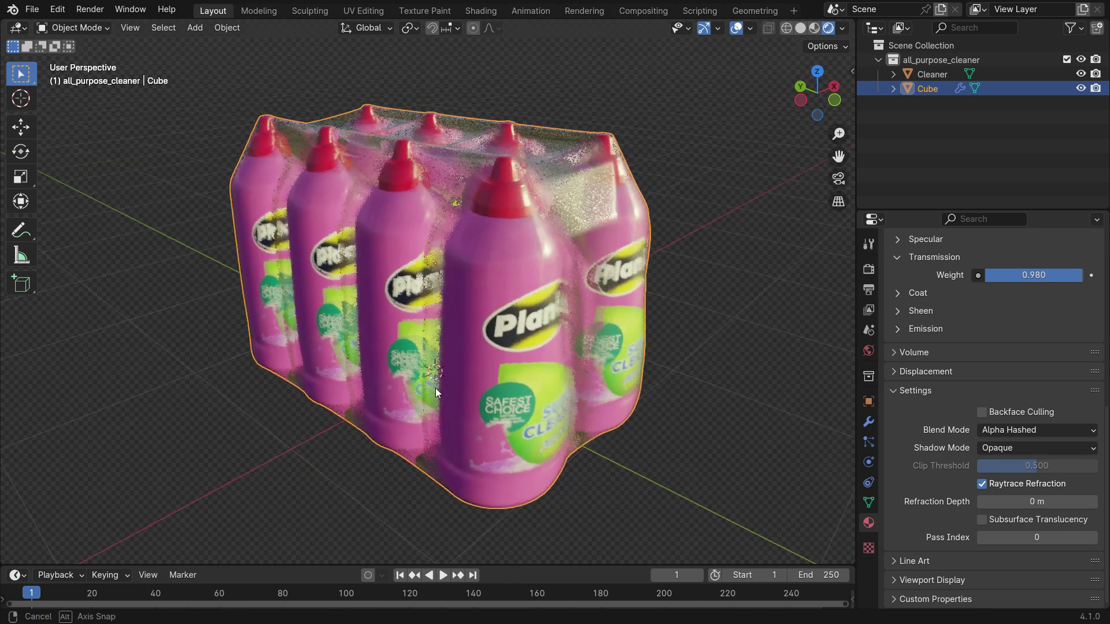